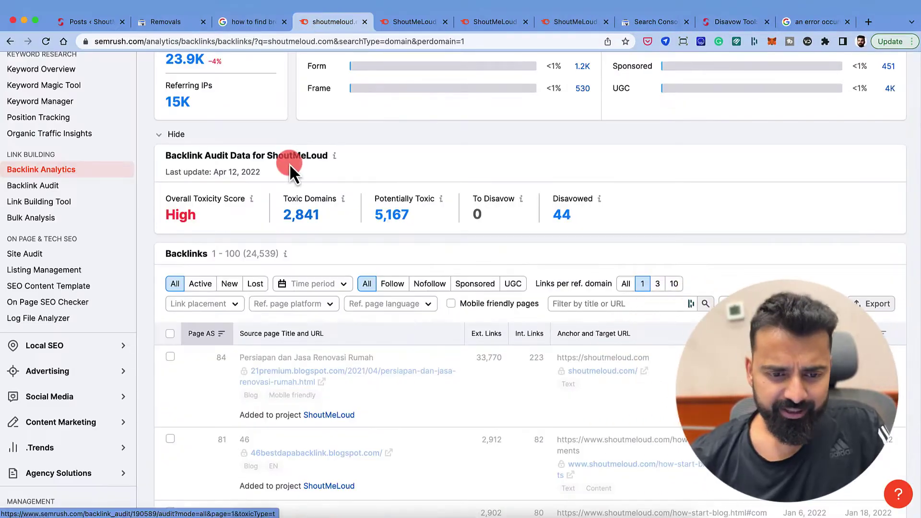
Step: Scroll the shoutmeloud.com Backlinks report to review its audit summary showing 2,841 toxic domains
scroll(283, 163, down, 2)
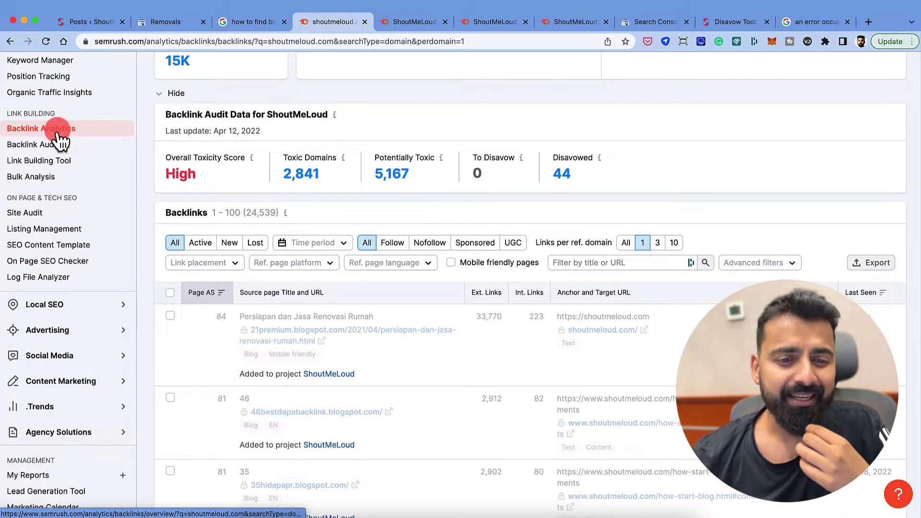
scroll(61, 134, up, 5)
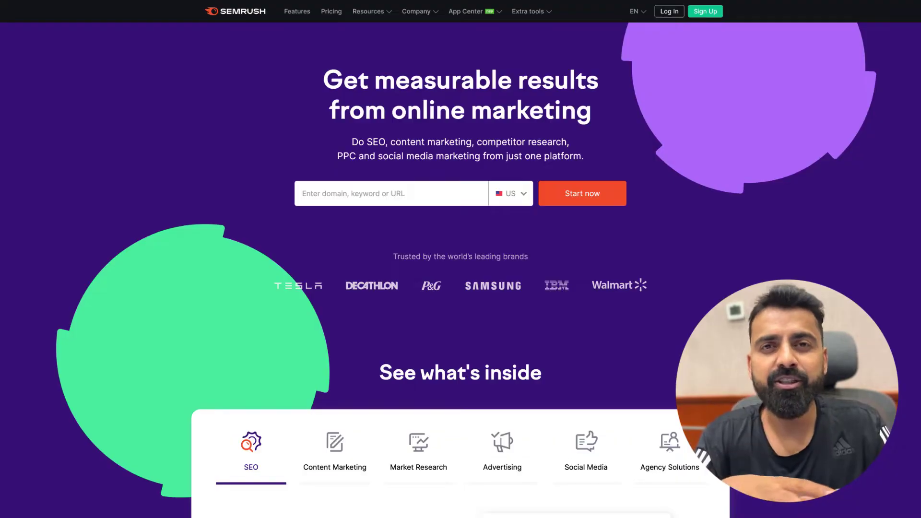
scroll(460, 259, down, 2)
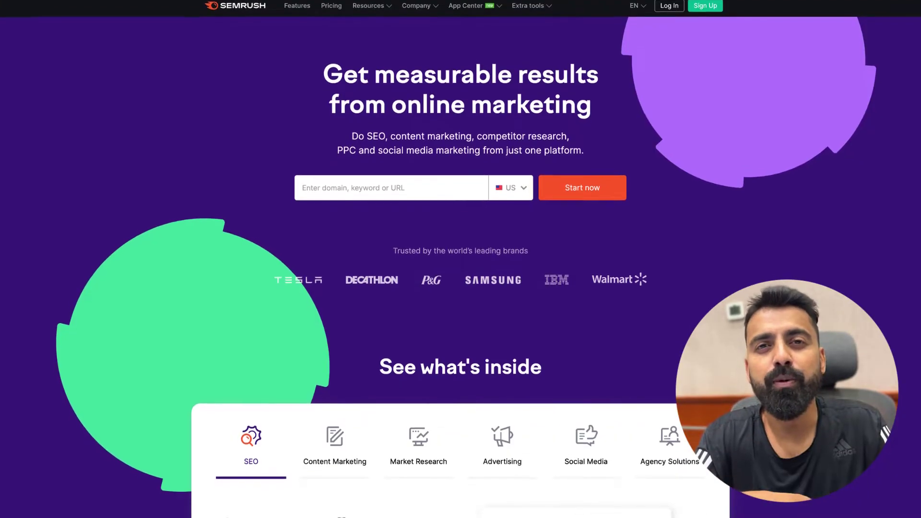
scroll(460, 259, down, 3)
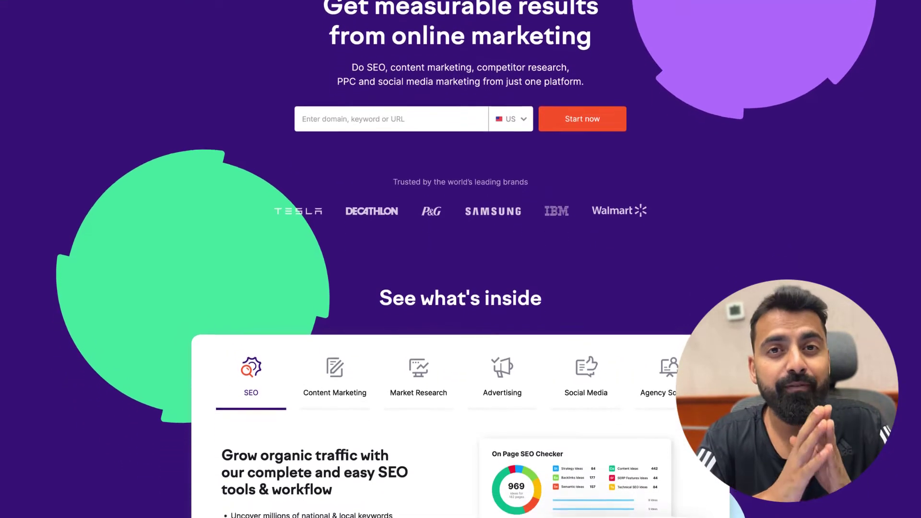
scroll(460, 259, down, 4)
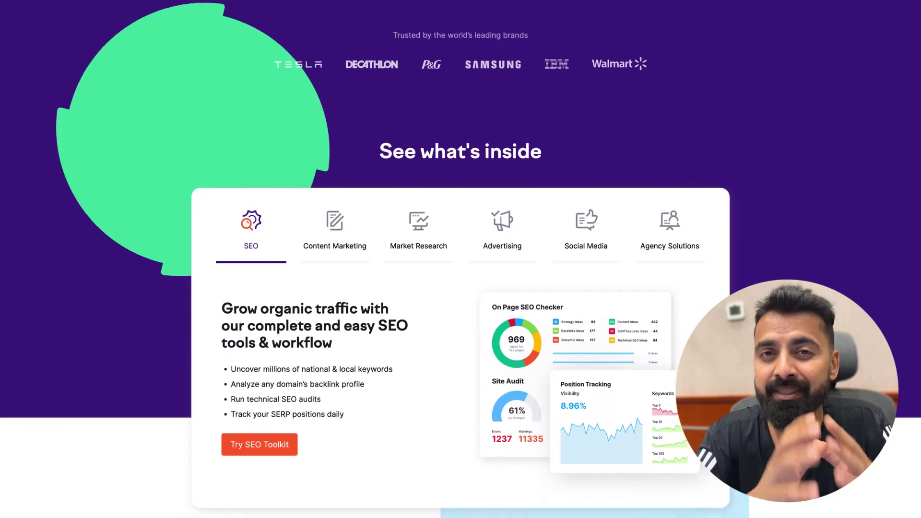
scroll(461, 259, down, 5)
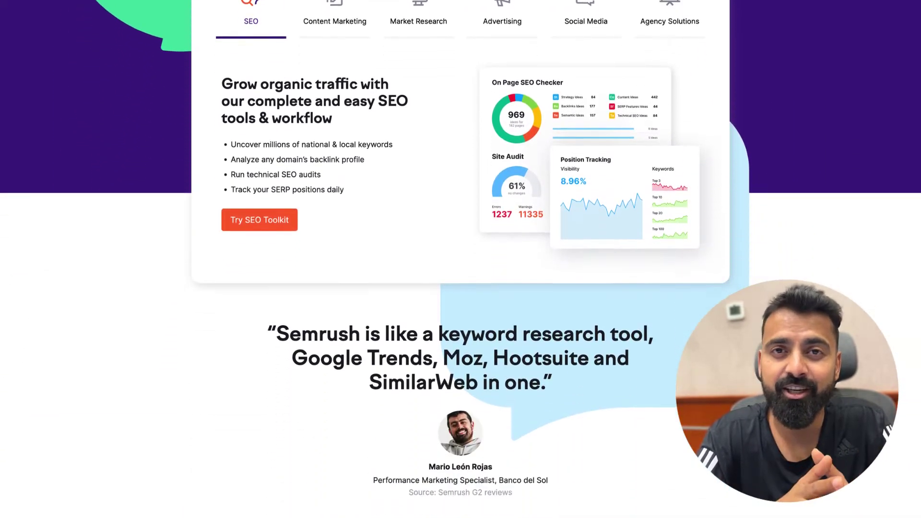
scroll(460, 259, down, 4)
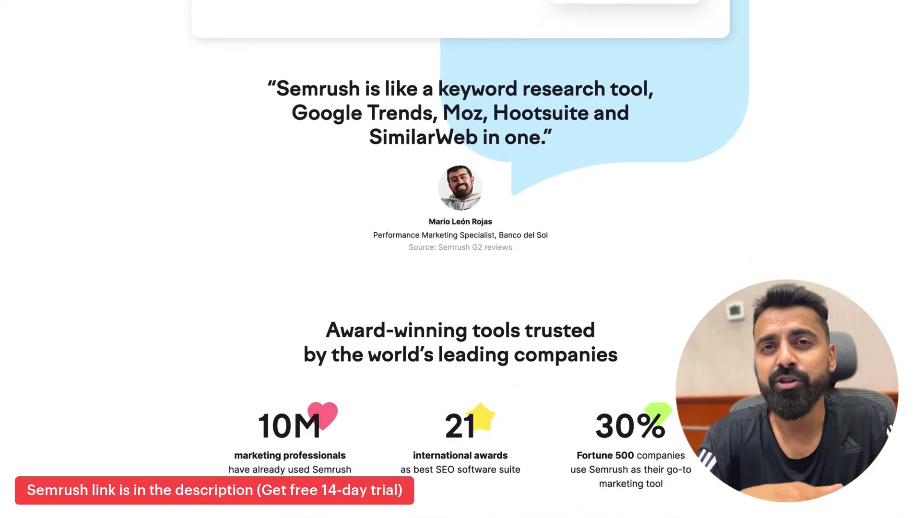
scroll(460, 259, down, 3)
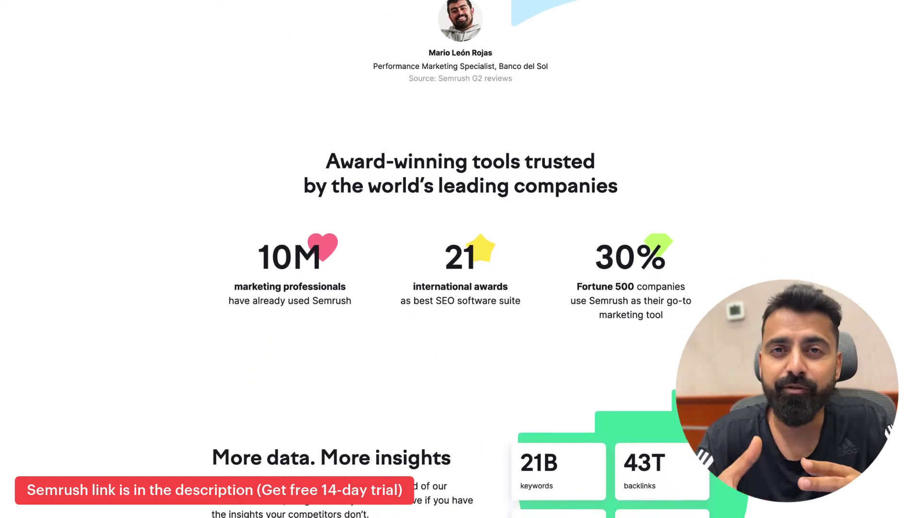
scroll(461, 259, down, 1)
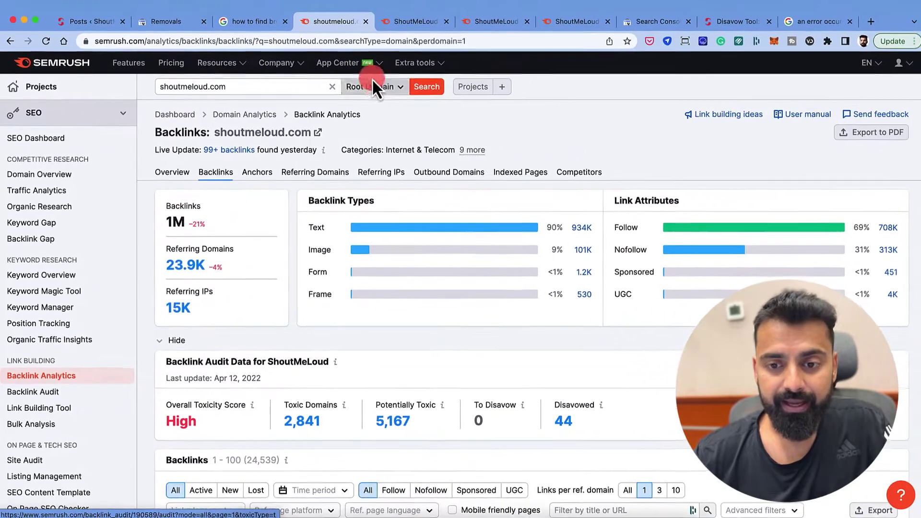
Step: Switch shoutmeloud.com's Backlink Analytics to the Overview report
scroll(370, 153, down, 2)
scroll(370, 153, down, 3)
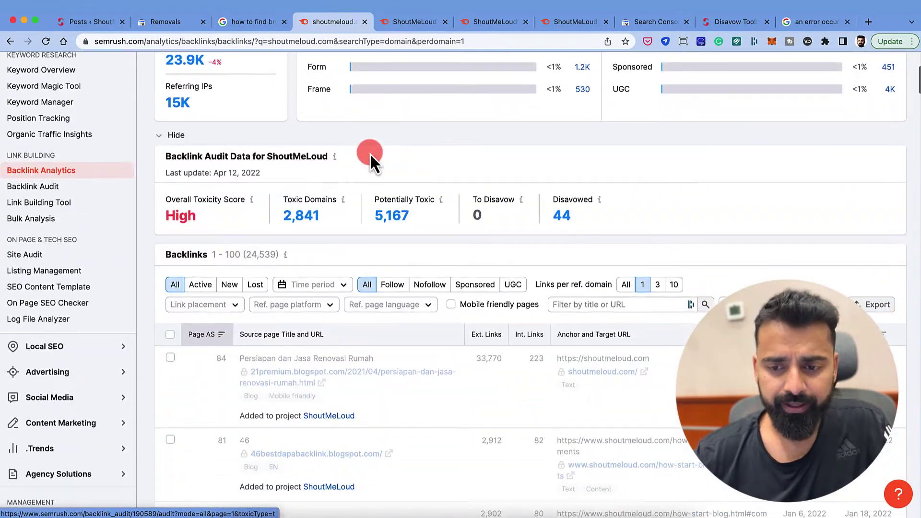
scroll(370, 153, up, 5)
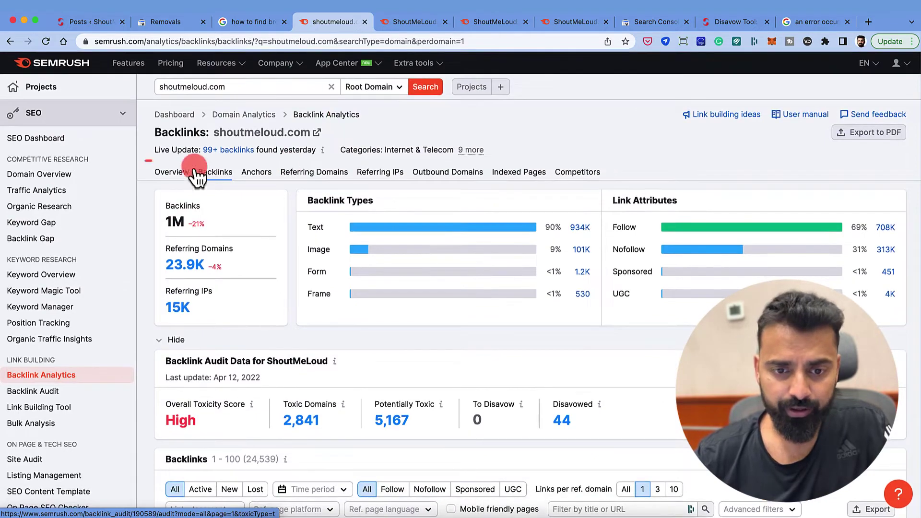
click(178, 173)
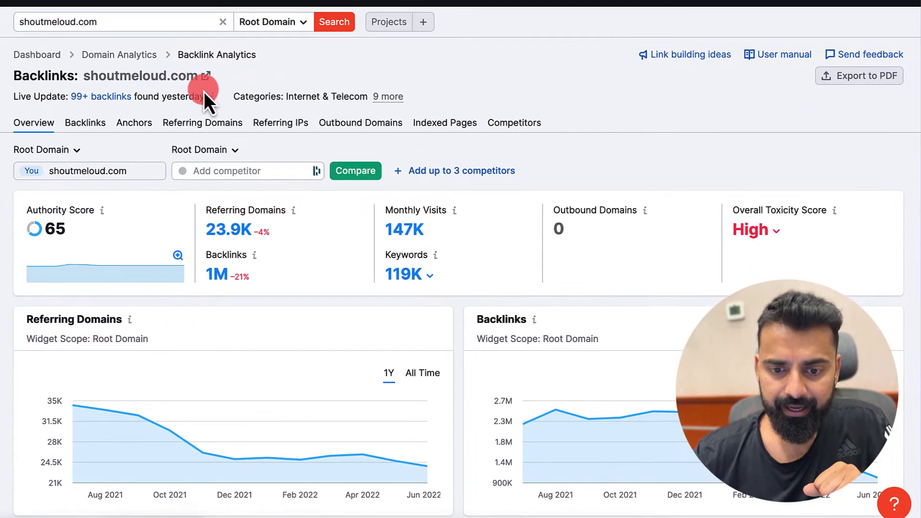
Step: Review the Overview widgets and check the breakdown behind the High toxicity score
scroll(307, 137, down, 2)
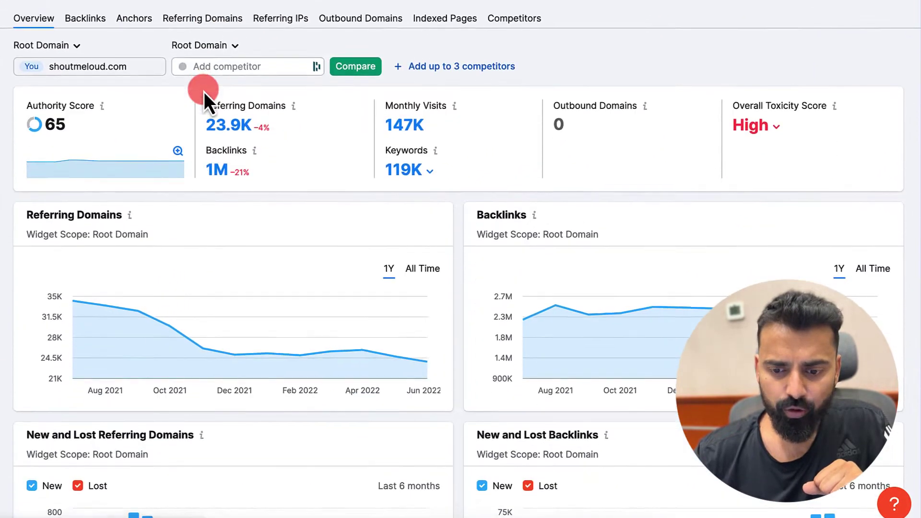
scroll(203, 94, down, 8)
scroll(214, 72, up, 1)
scroll(216, 72, down, 2)
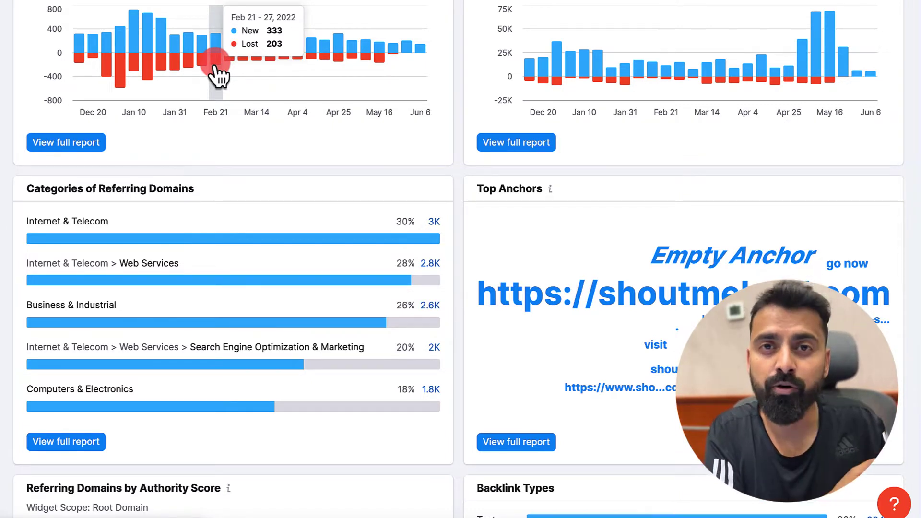
scroll(530, 206, down, 2)
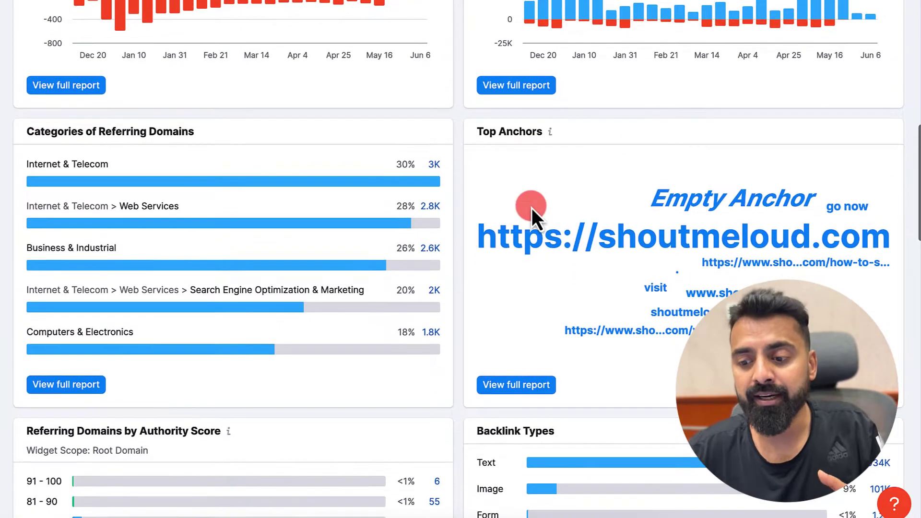
scroll(591, 220, down, 4)
scroll(361, 211, down, 6)
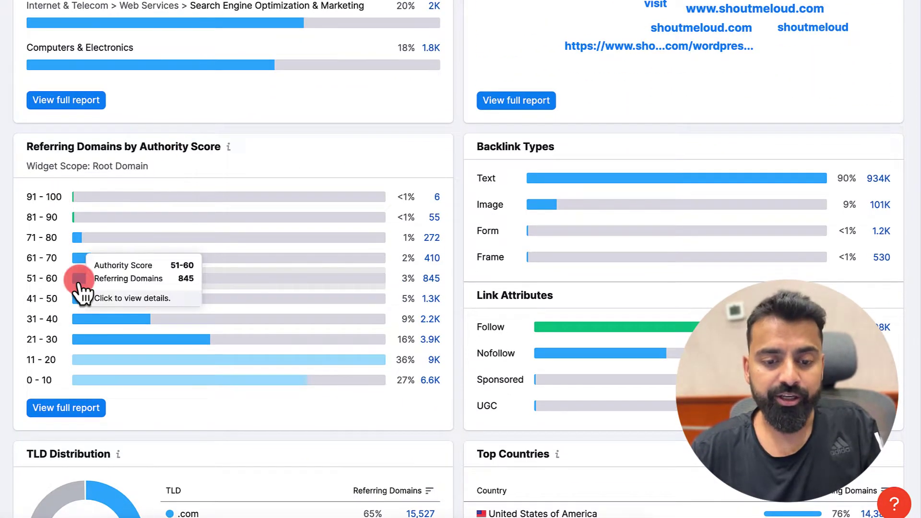
scroll(257, 243, down, 8)
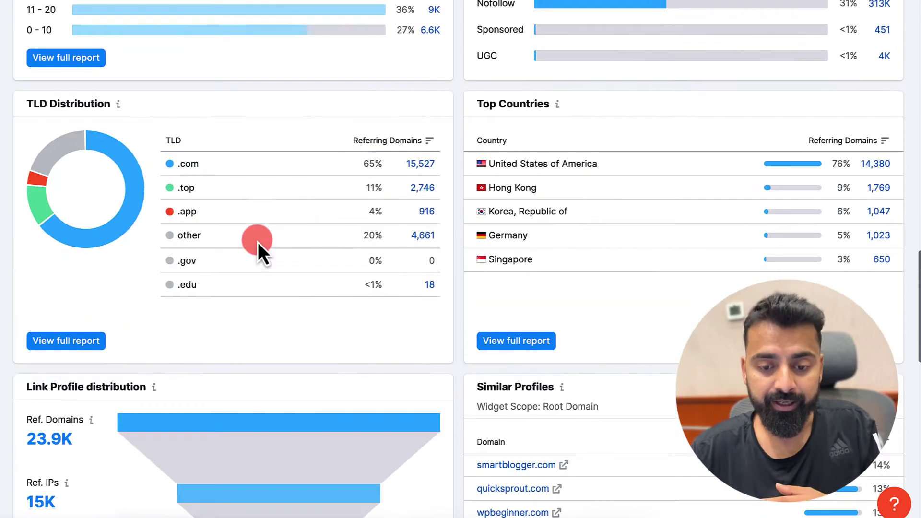
scroll(526, 96, down, 15)
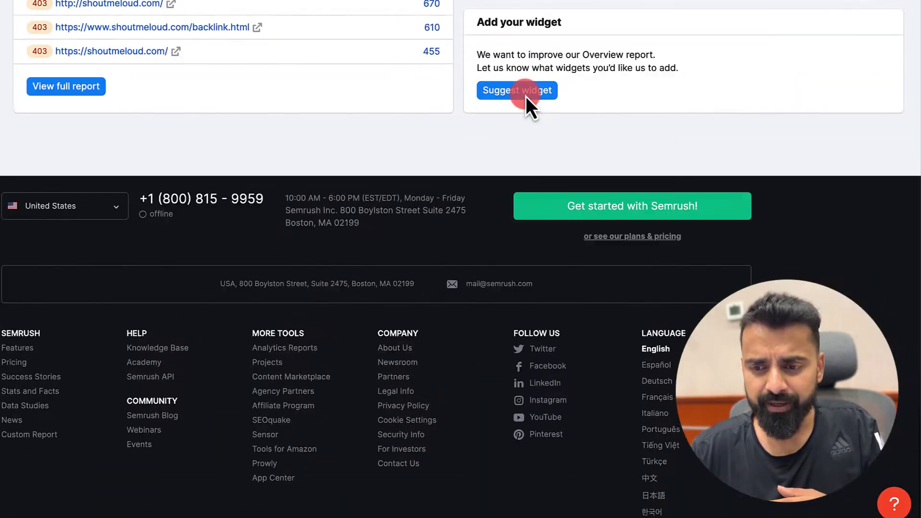
scroll(525, 96, up, 4)
scroll(525, 96, up, 20)
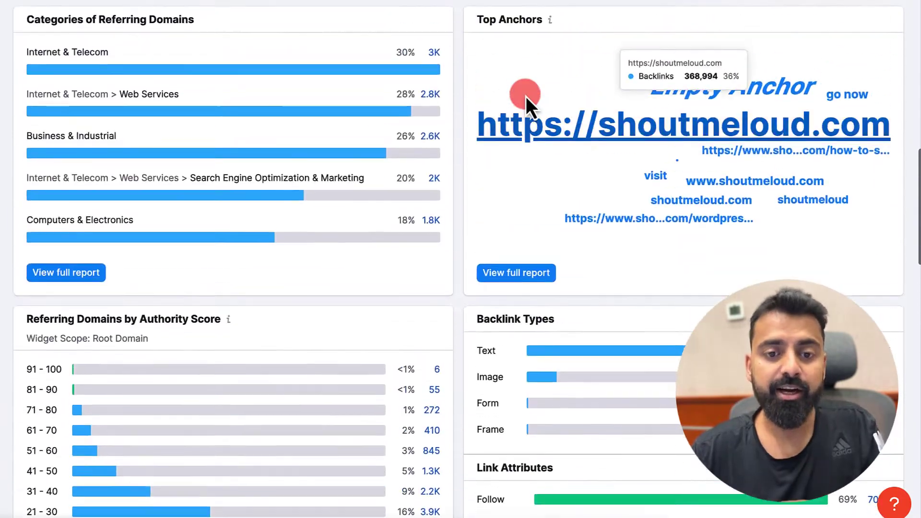
scroll(525, 96, up, 14)
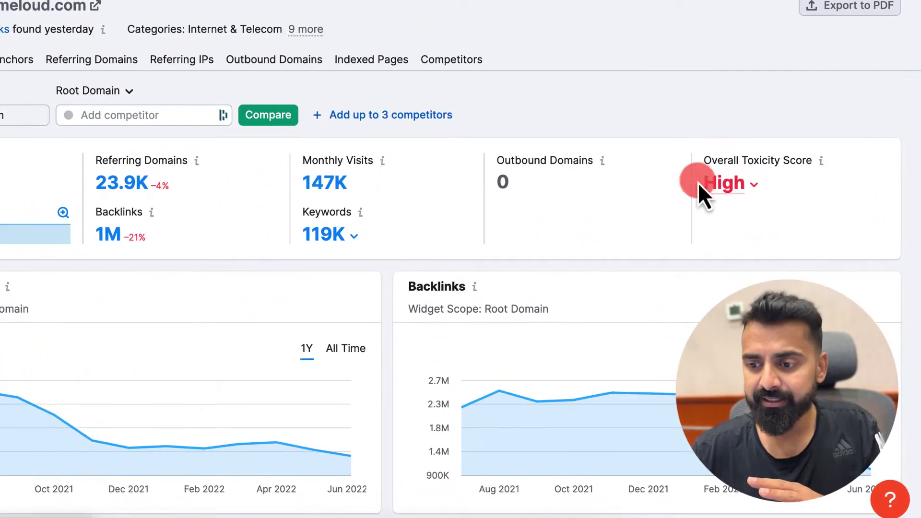
click(754, 187)
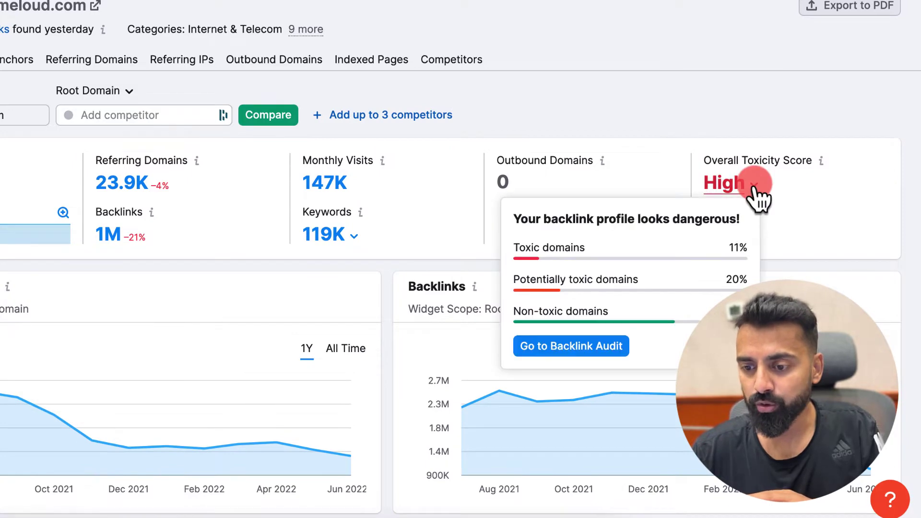
click(746, 181)
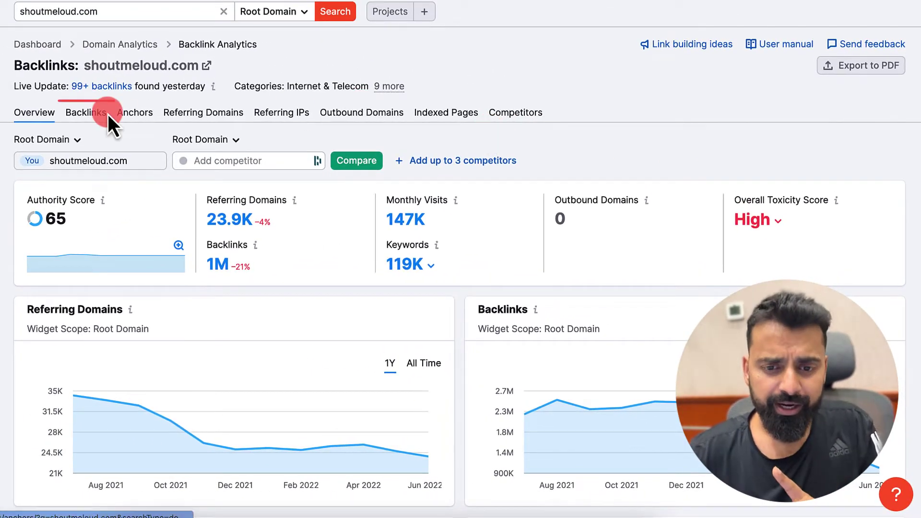
Step: Return to the Backlinks report showing 54 to disavow, then go to Search Console's Disavow links page
click(98, 114)
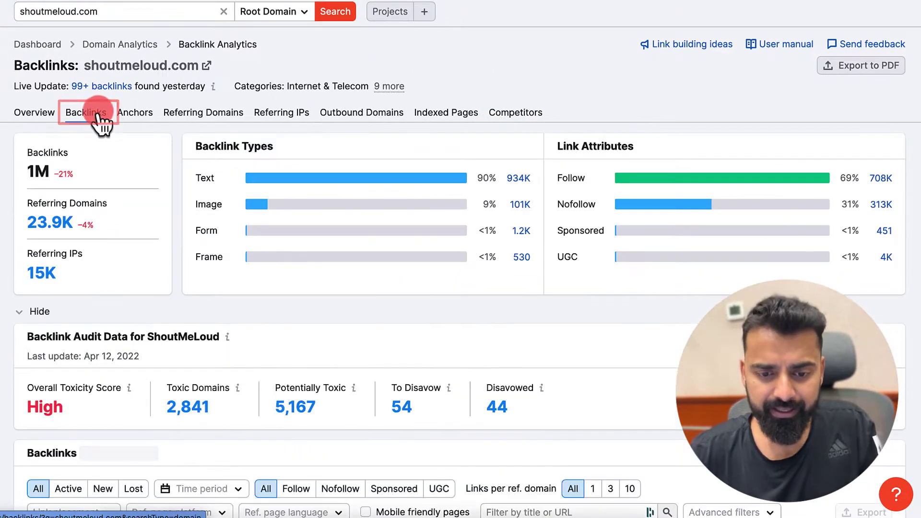
scroll(148, 157, down, 5)
scroll(188, 141, up, 1)
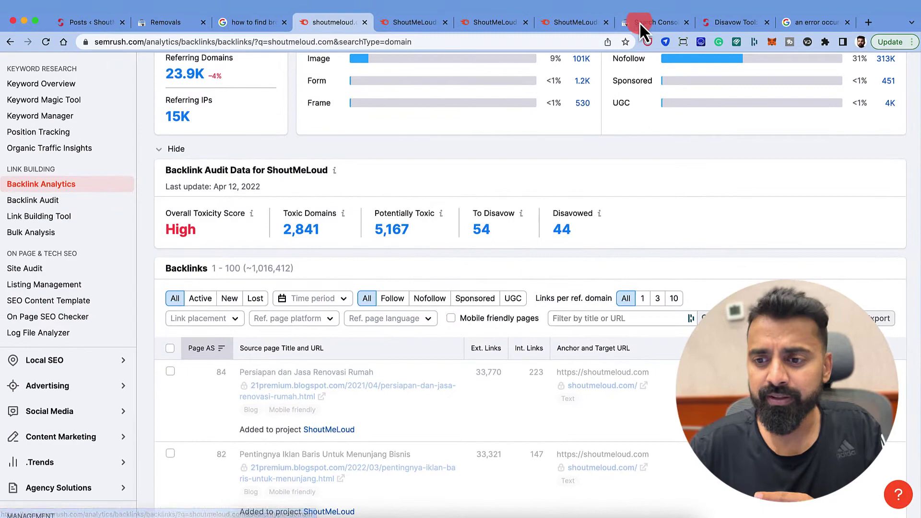
click(640, 22)
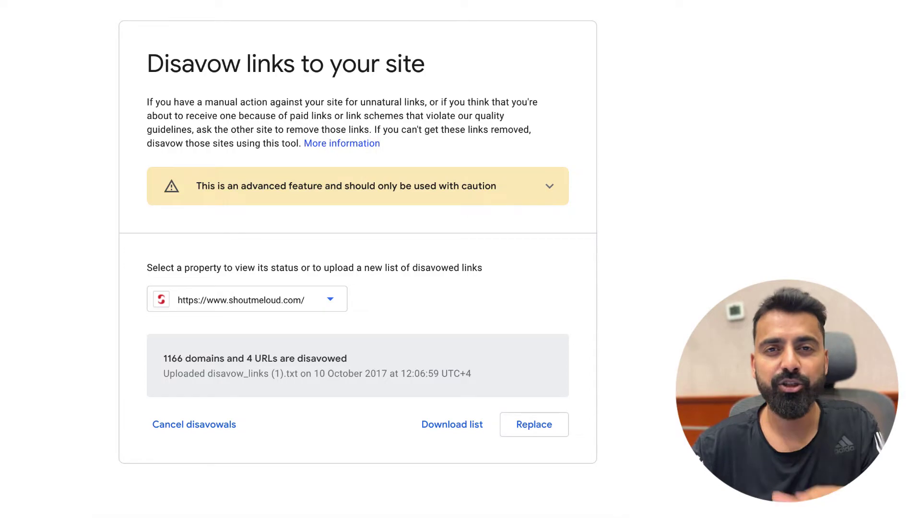
Step: Back in Semrush's backlinks report, bring up the list of 2,841 toxic domains
click(331, 22)
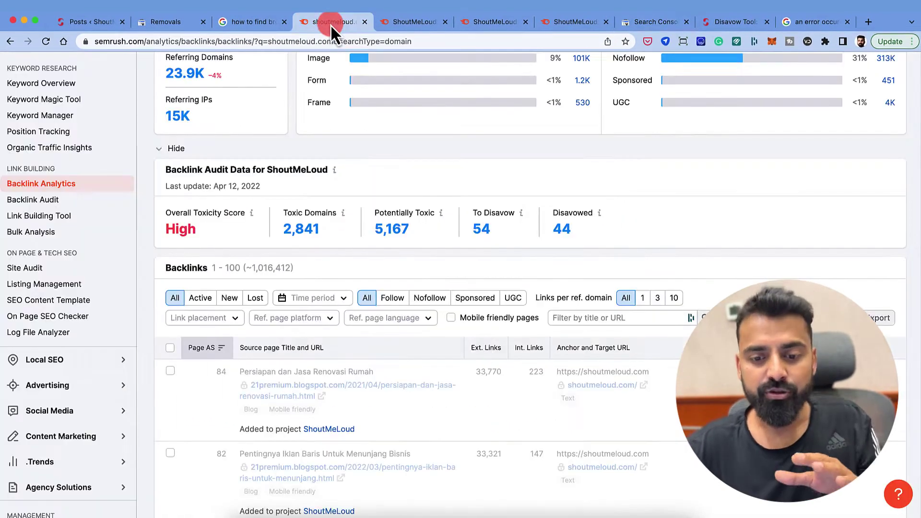
scroll(324, 189, down, 3)
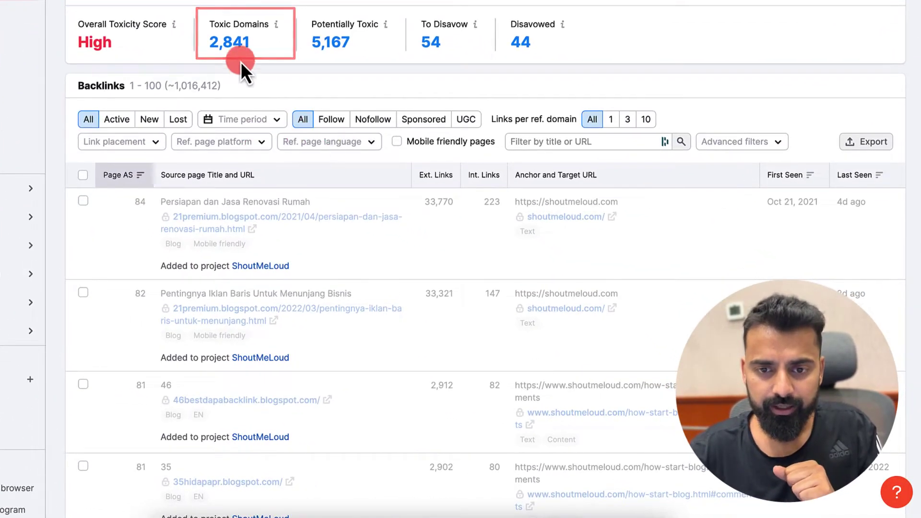
click(232, 41)
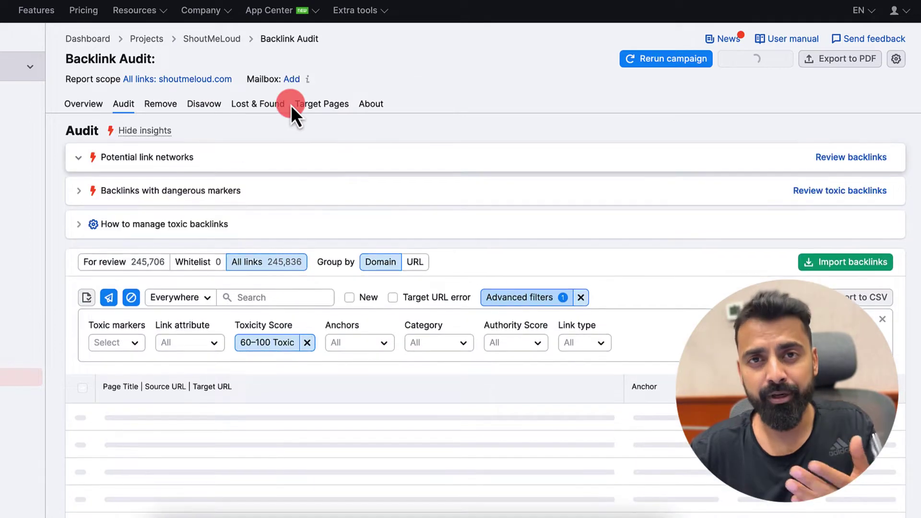
Step: Replace the existing Toxicity Score filter with the 60–100 Toxic range
click(319, 161)
scroll(318, 170, down, 3)
scroll(319, 174, down, 3)
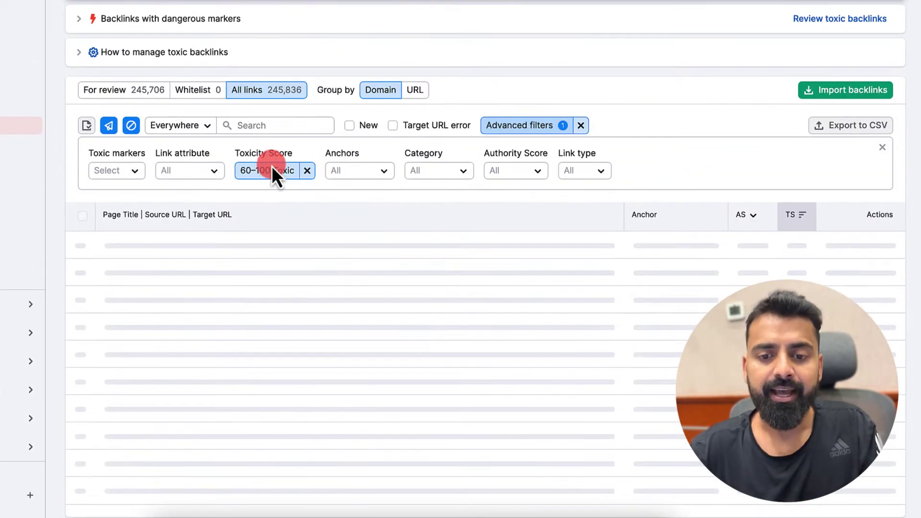
scroll(275, 165, down, 1)
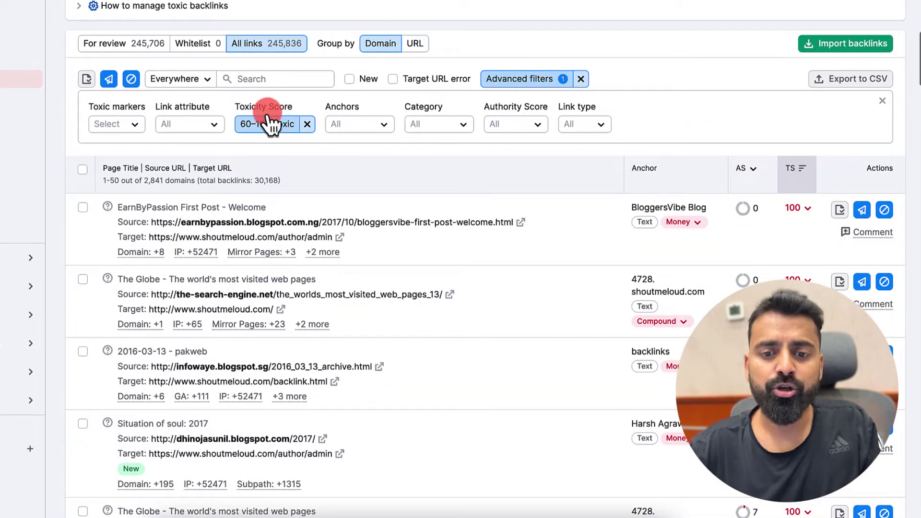
click(306, 124)
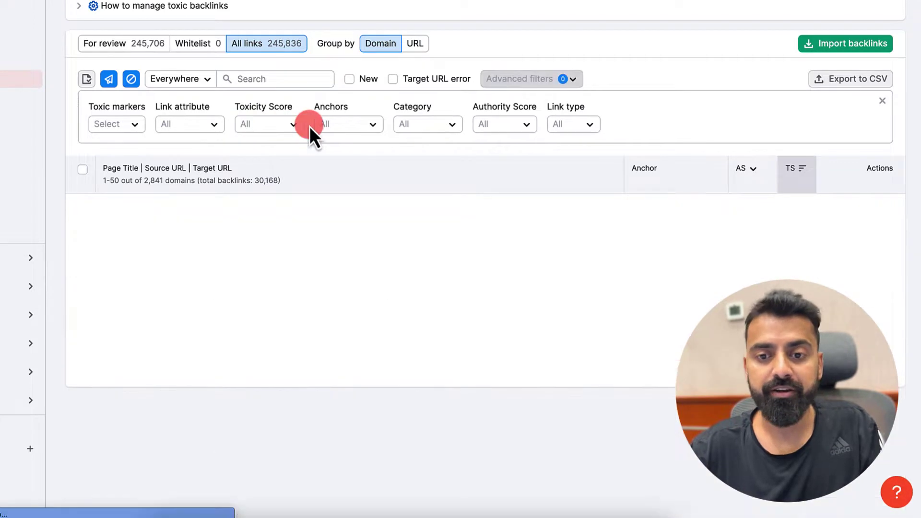
click(292, 94)
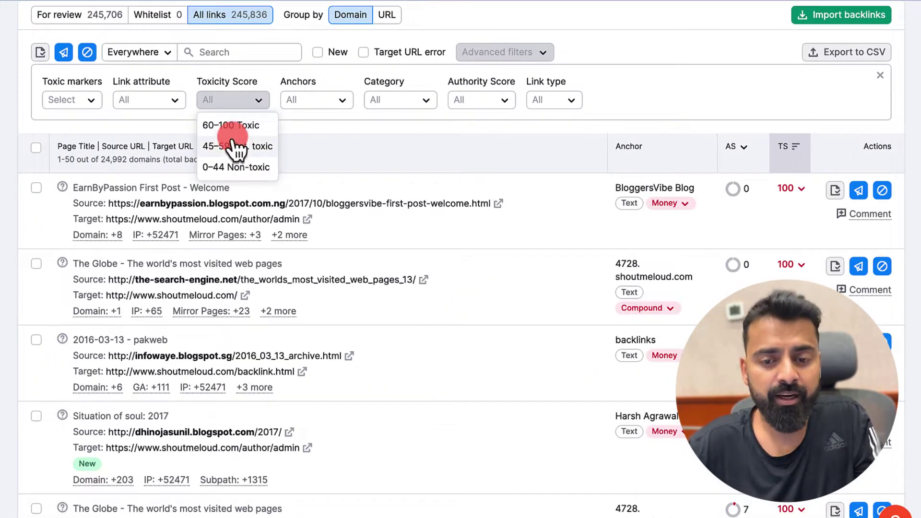
click(232, 126)
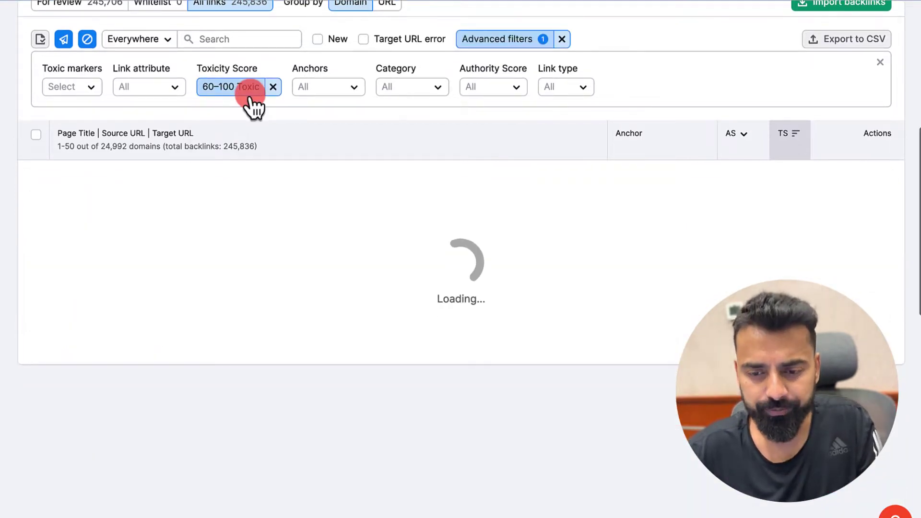
Step: Scroll through the 2,841 toxic domains totalling 30,168 backlinks, many scoring 100
scroll(367, 211, up, 1)
scroll(367, 211, down, 1)
scroll(367, 212, up, 3)
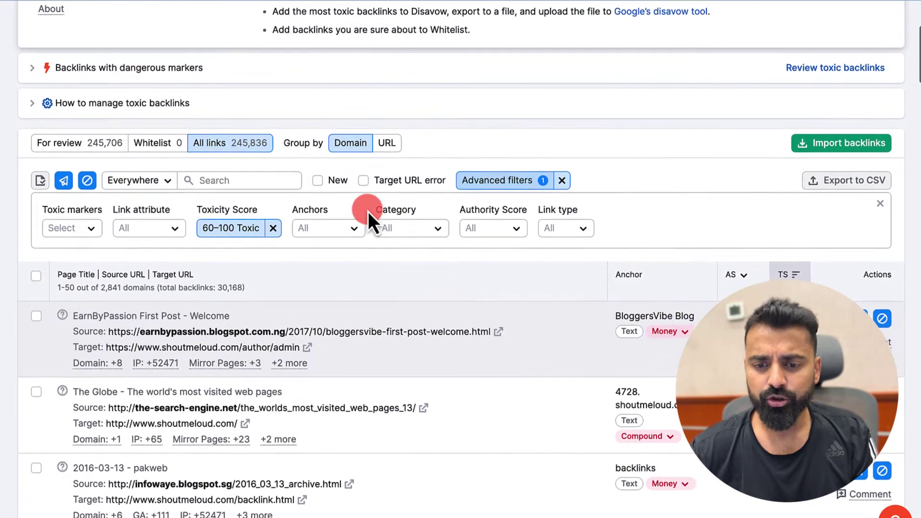
scroll(388, 231, down, 1)
mouse_move(239, 290)
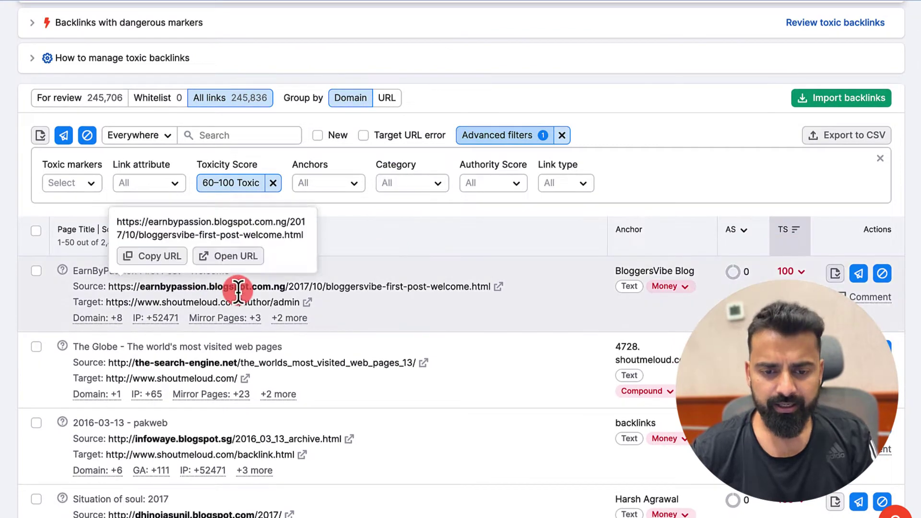
mouse_move(149, 304)
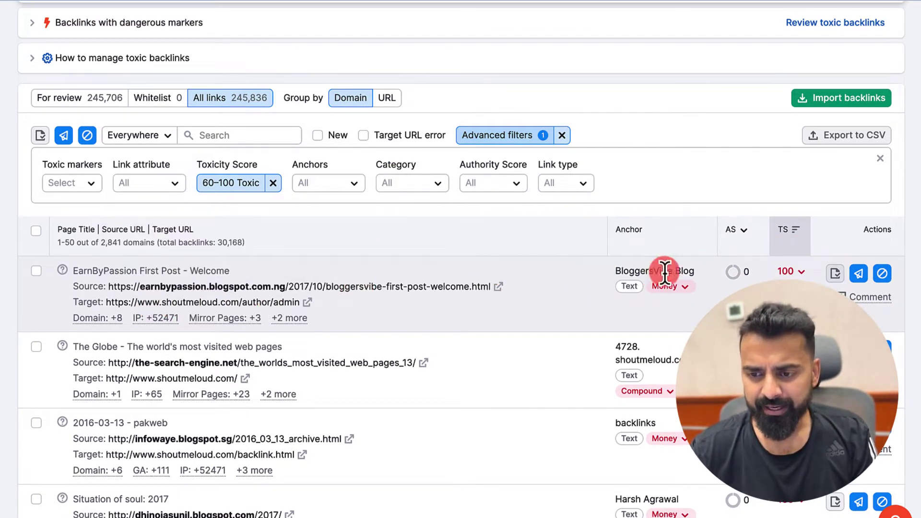
scroll(645, 273, down, 5)
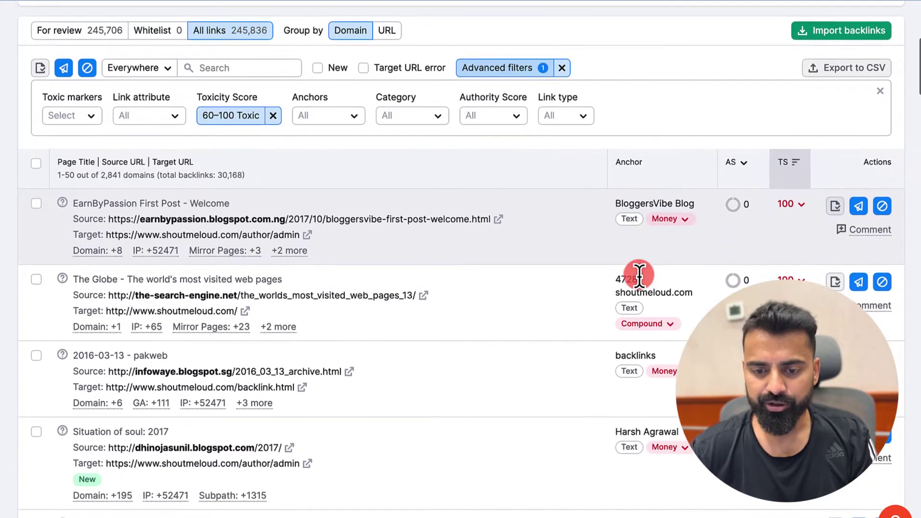
scroll(640, 276, down, 1)
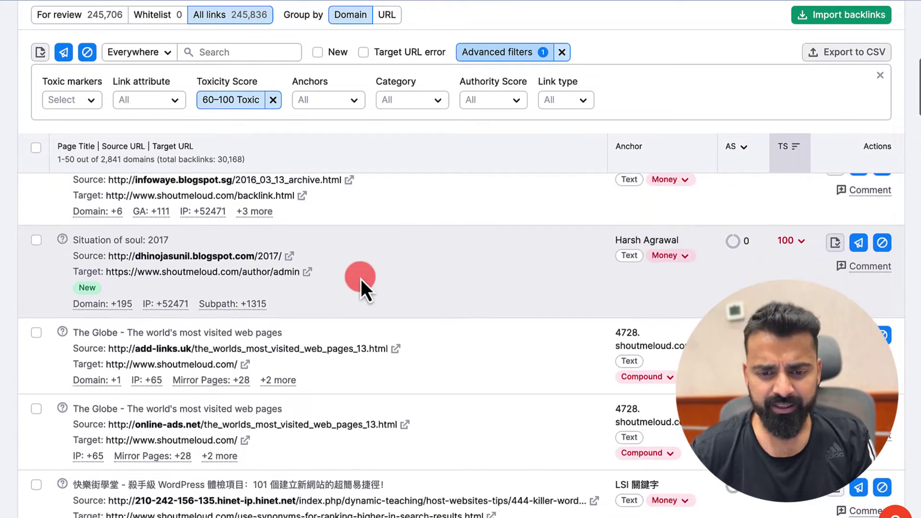
scroll(361, 278, down, 1)
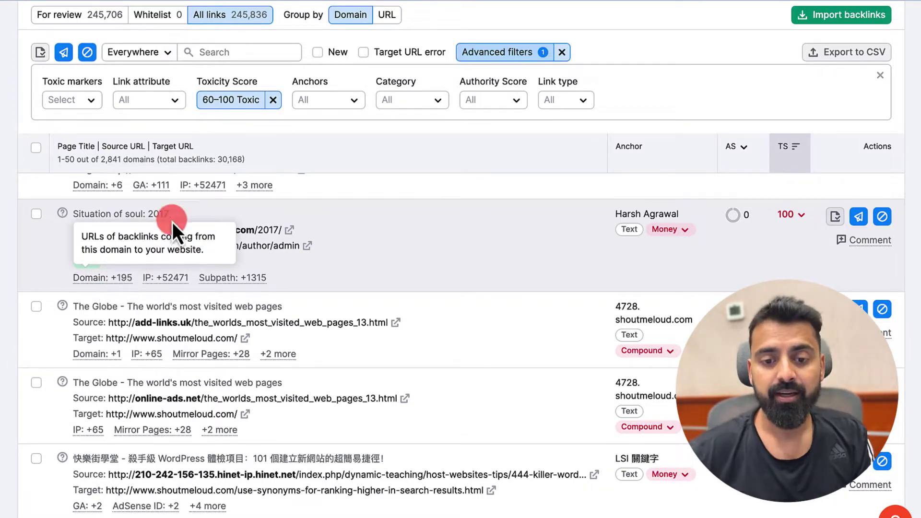
mouse_move(204, 228)
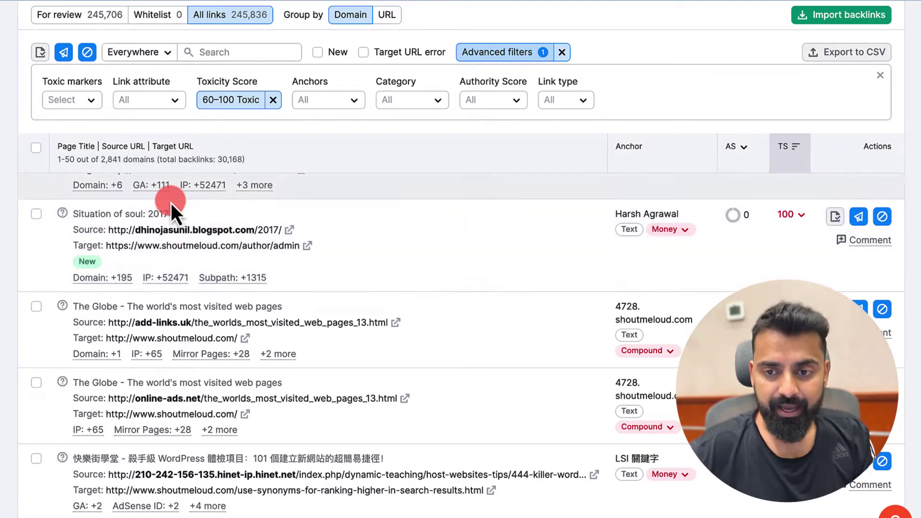
scroll(171, 203, up, 1)
scroll(390, 39, up, 1)
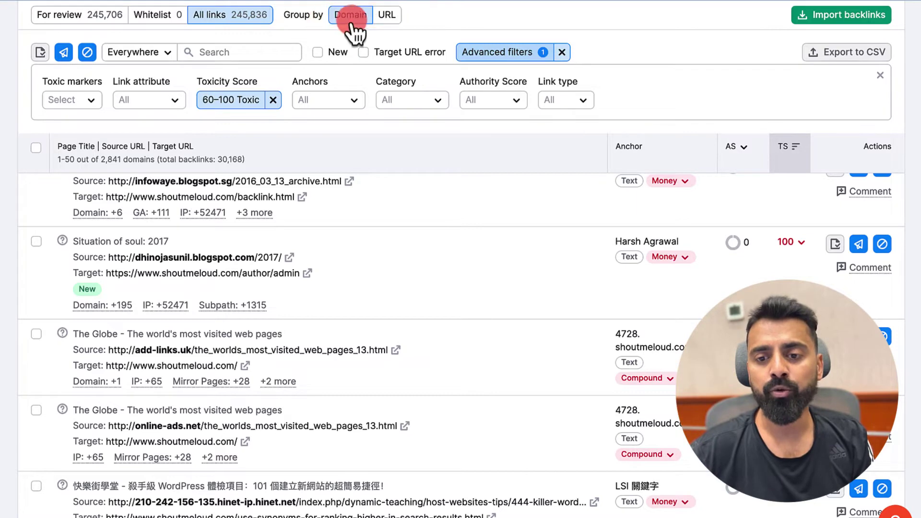
scroll(247, 257, down, 2)
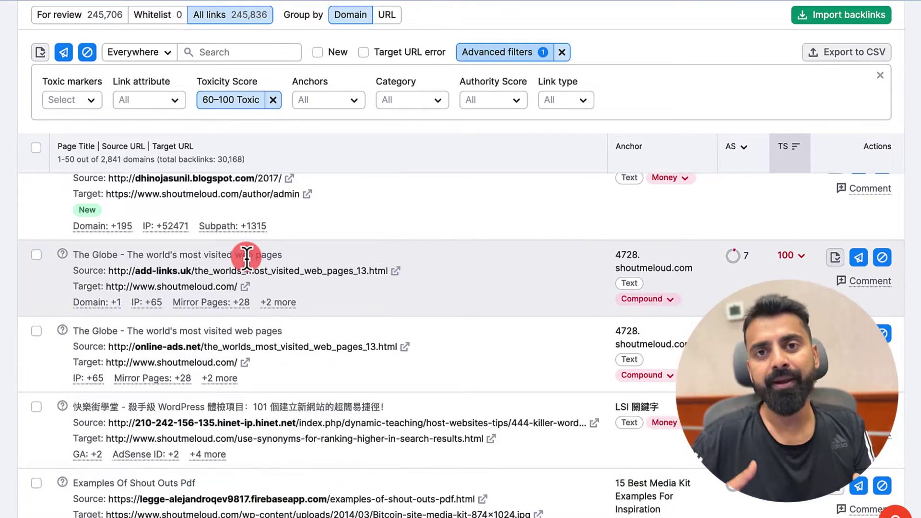
scroll(247, 257, down, 4)
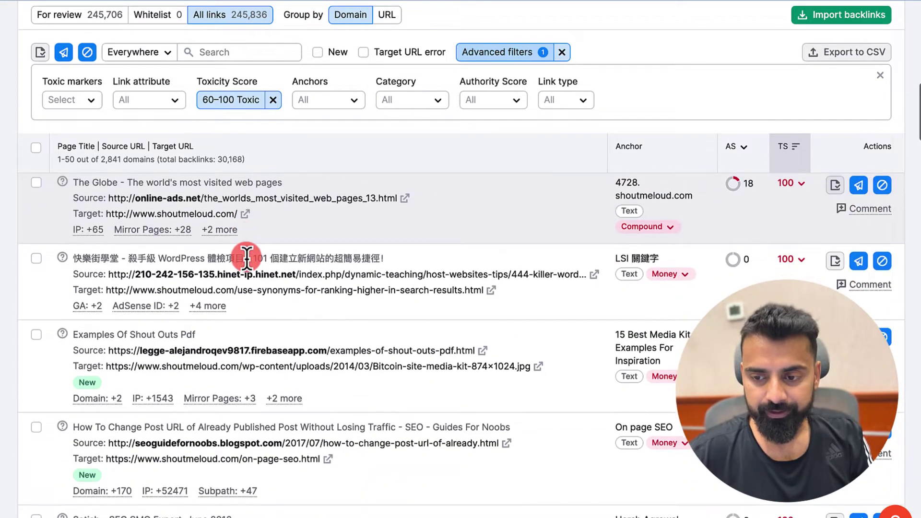
mouse_move(585, 258)
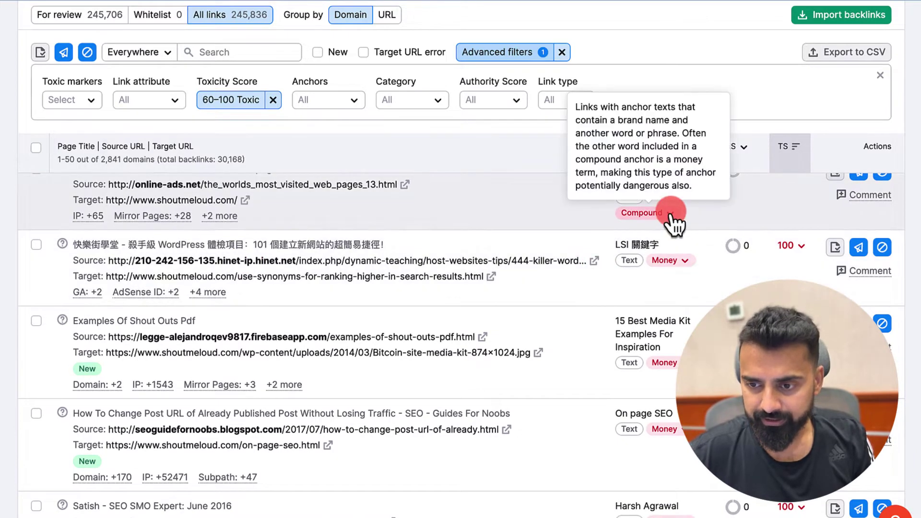
scroll(482, 232, down, 1)
mouse_move(274, 223)
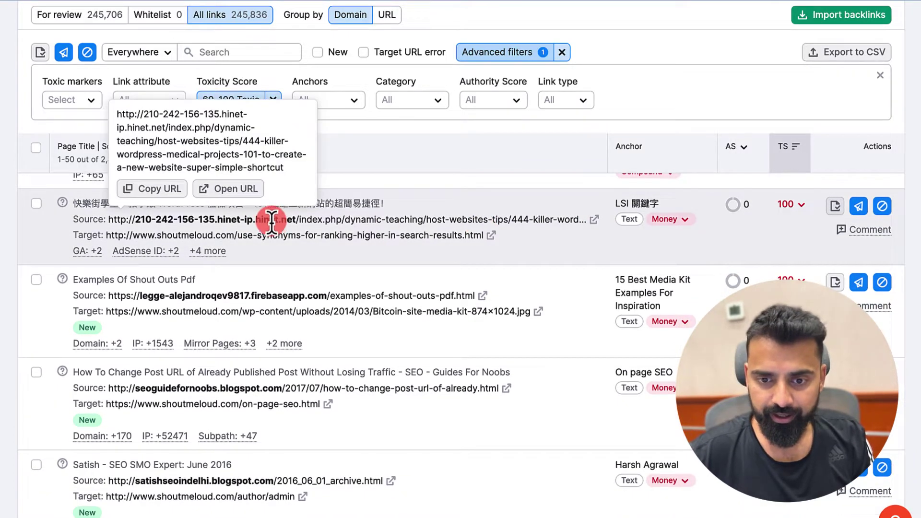
scroll(239, 222, down, 4)
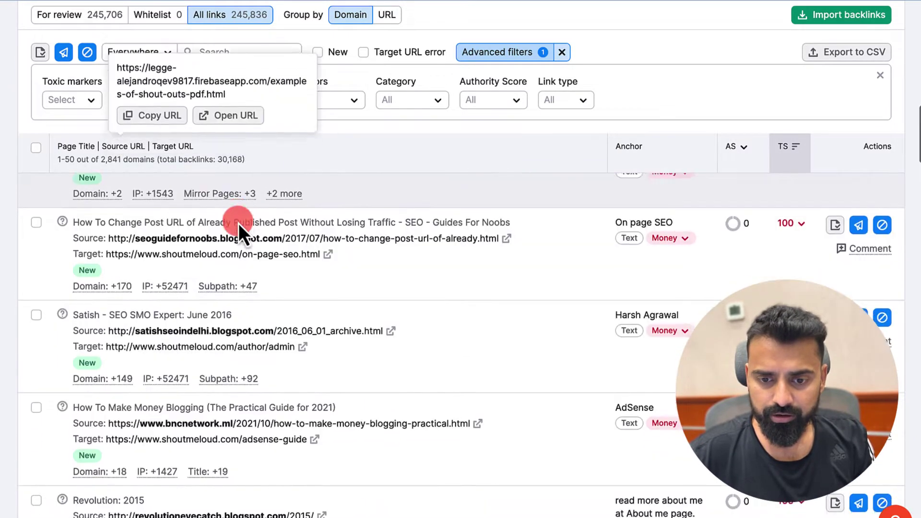
scroll(238, 223, down, 5)
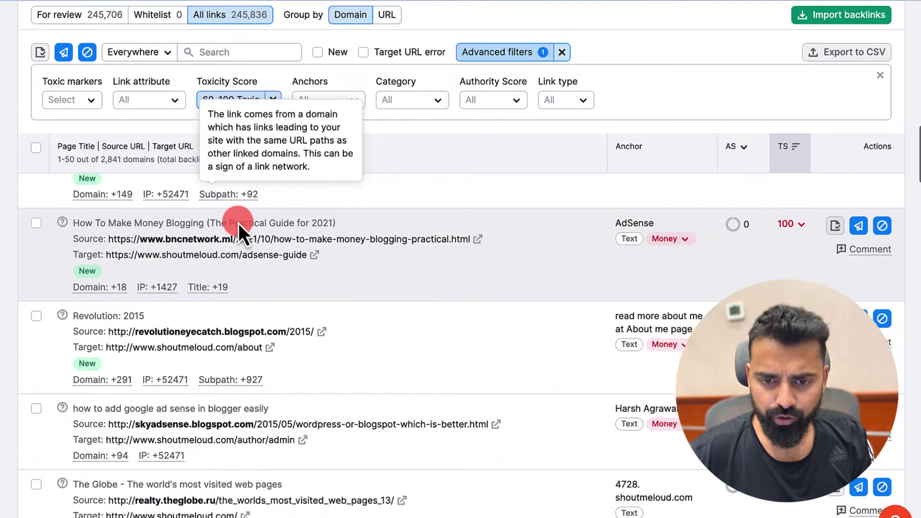
Step: Tick the Revolution: 2015, 5 Things to Do, The Globe and Bluehost vs HostGator backlinks
scroll(236, 220, down, 4)
click(36, 180)
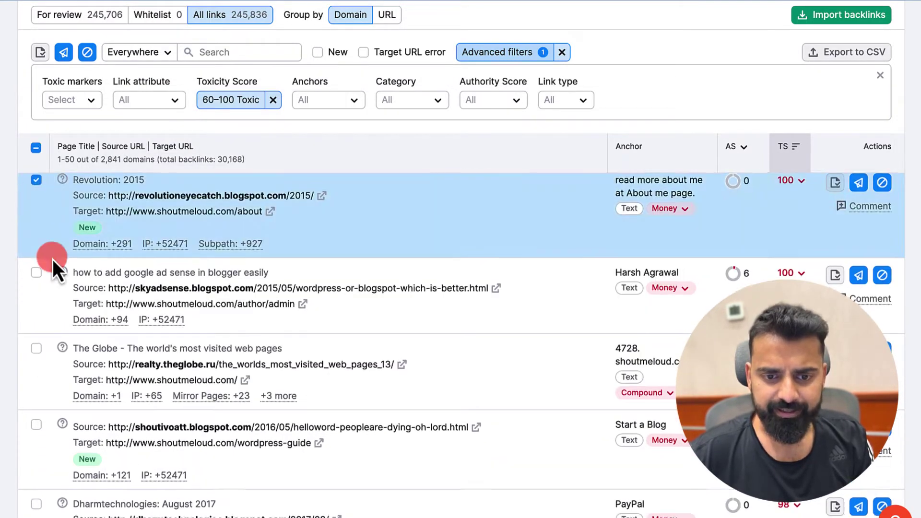
scroll(53, 261, down, 2)
click(36, 261)
scroll(36, 261, down, 5)
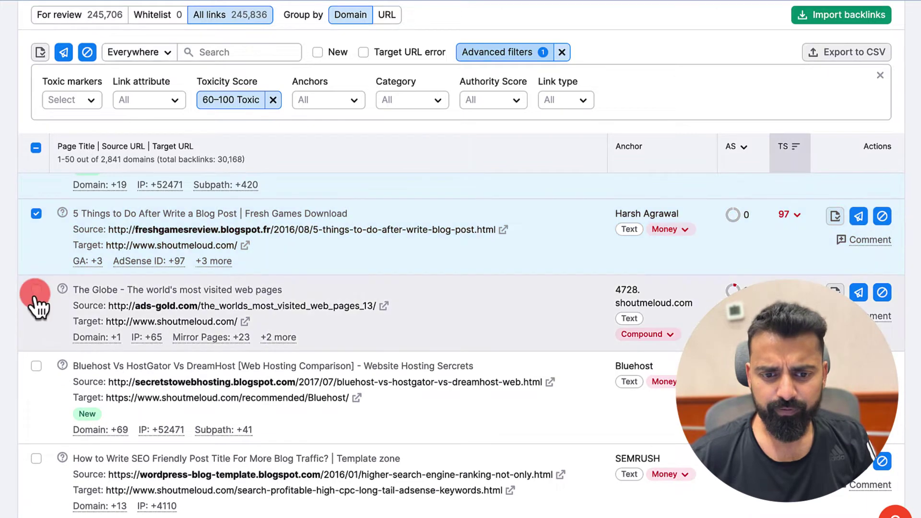
click(36, 291)
scroll(36, 292, down, 2)
click(36, 287)
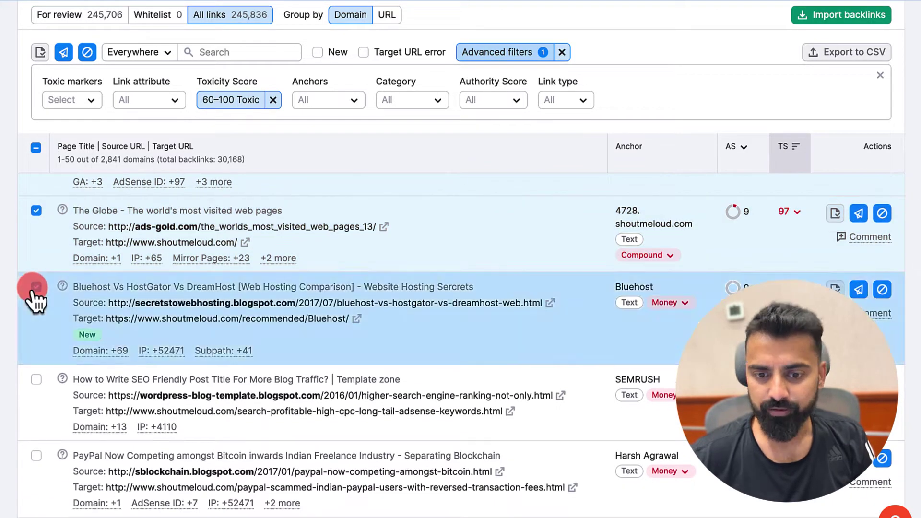
Step: Tick further toxic backlink rows down page 1, then scroll back to the toolbar
scroll(77, 331, down, 1)
click(74, 323)
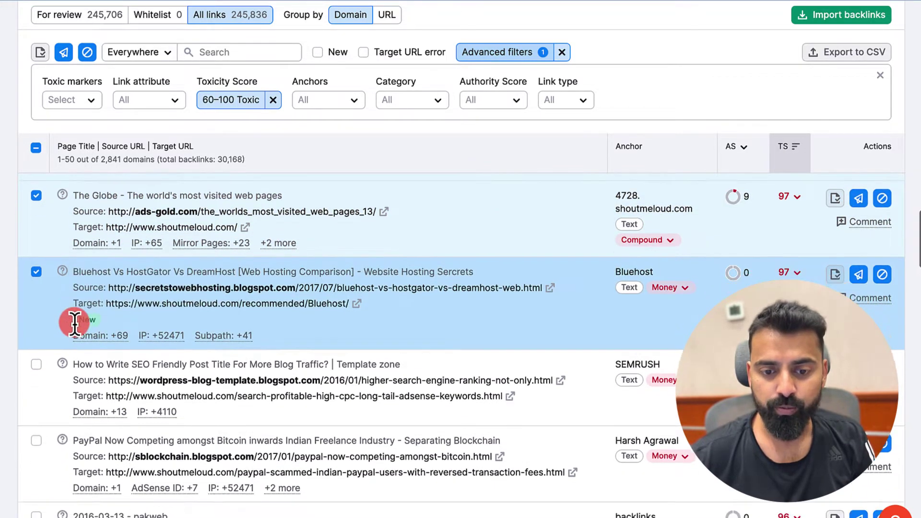
scroll(74, 323, down, 2)
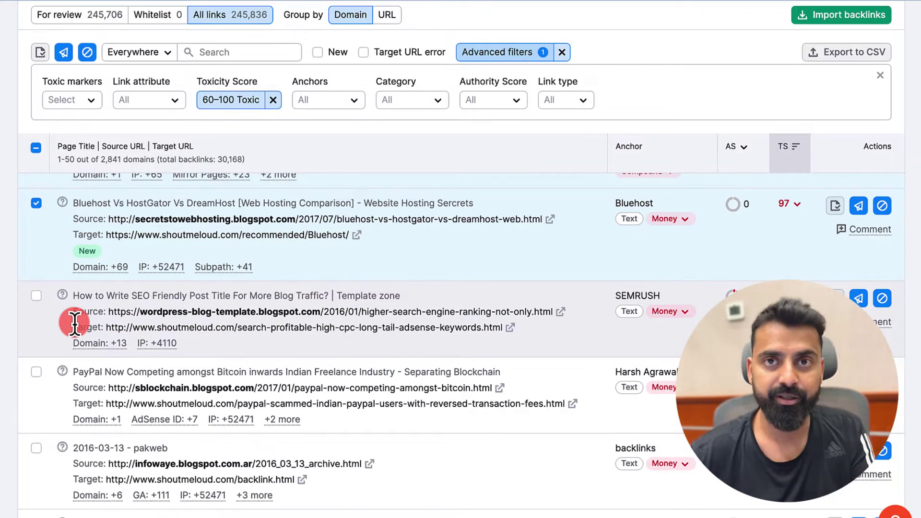
scroll(102, 307, down, 5)
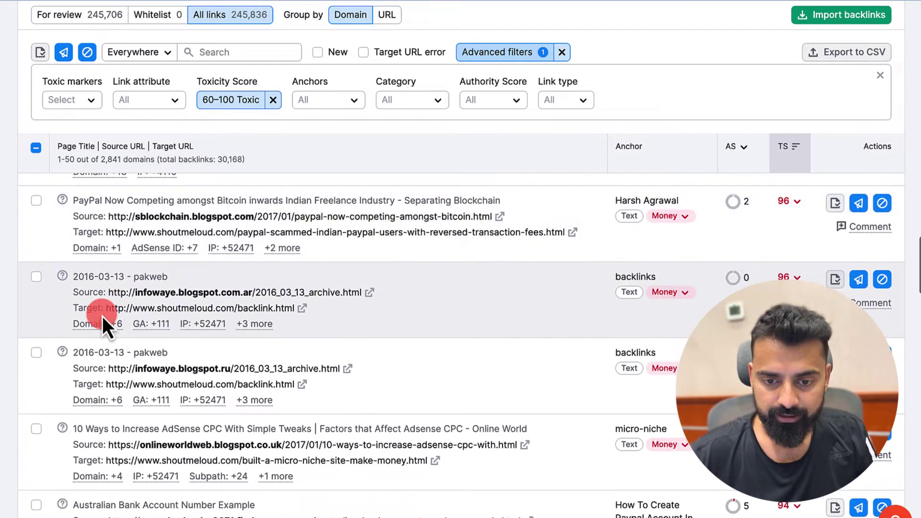
scroll(36, 353, down, 4)
scroll(36, 353, down, 4)
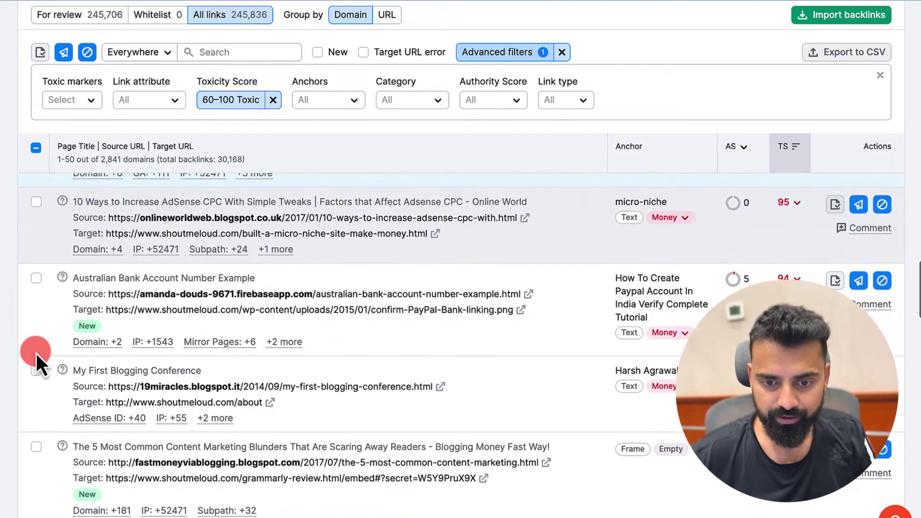
scroll(36, 353, down, 5)
click(107, 420)
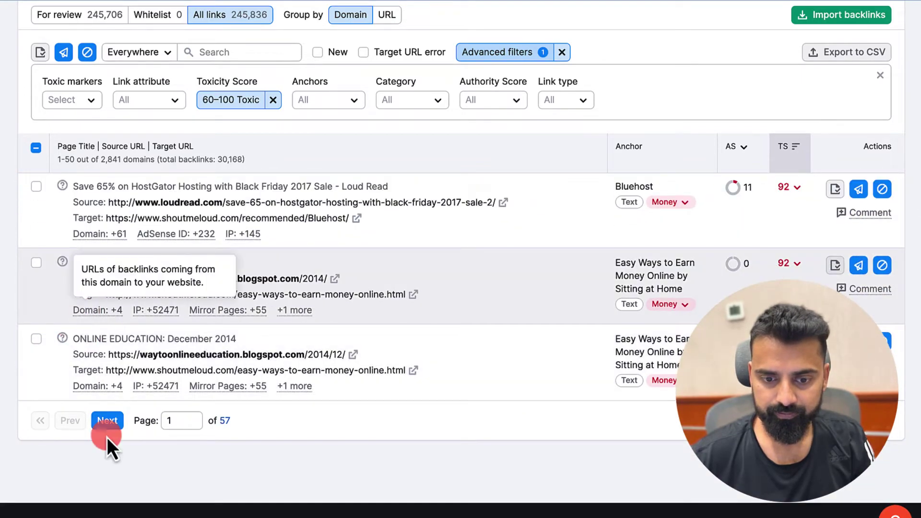
scroll(293, 278, up, 15)
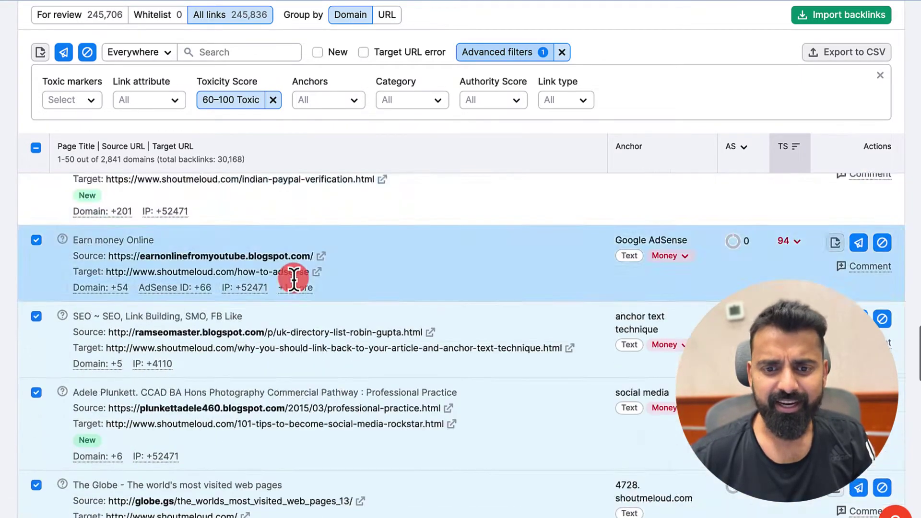
scroll(292, 276, up, 12)
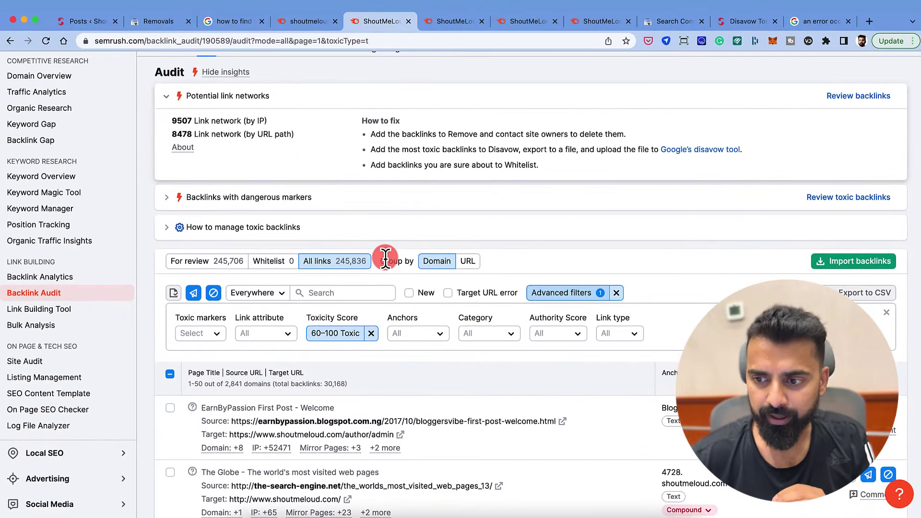
scroll(312, 259, up, 2)
Step: Move the 16 selected toxic domains to the Disavow list by Domain and dismiss the tip
scroll(285, 158, down, 2)
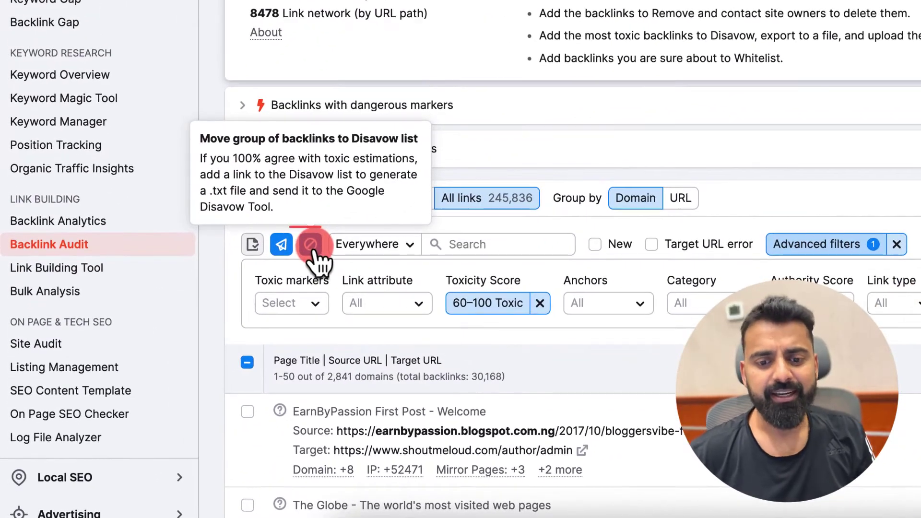
click(311, 245)
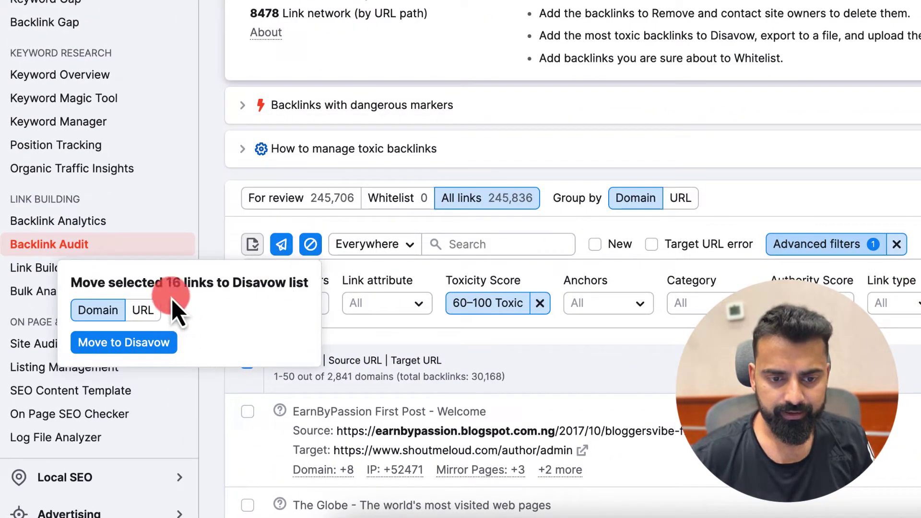
click(146, 340)
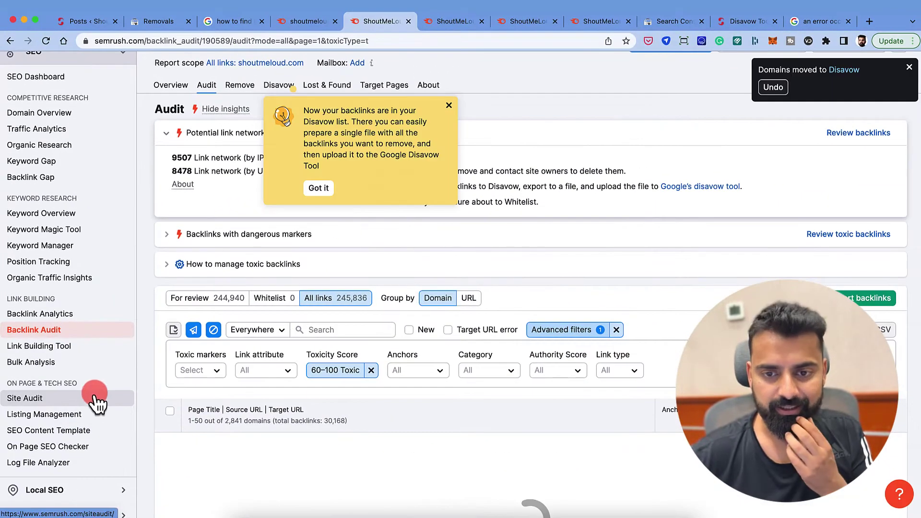
click(321, 189)
Step: Open the Disavow tab and scroll through its 113 domains marked Disavowed
click(283, 89)
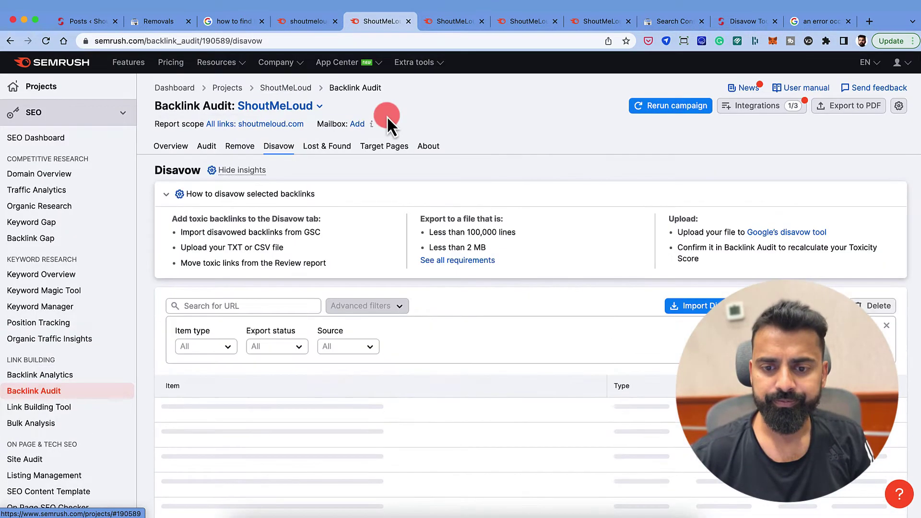
scroll(410, 169, down, 3)
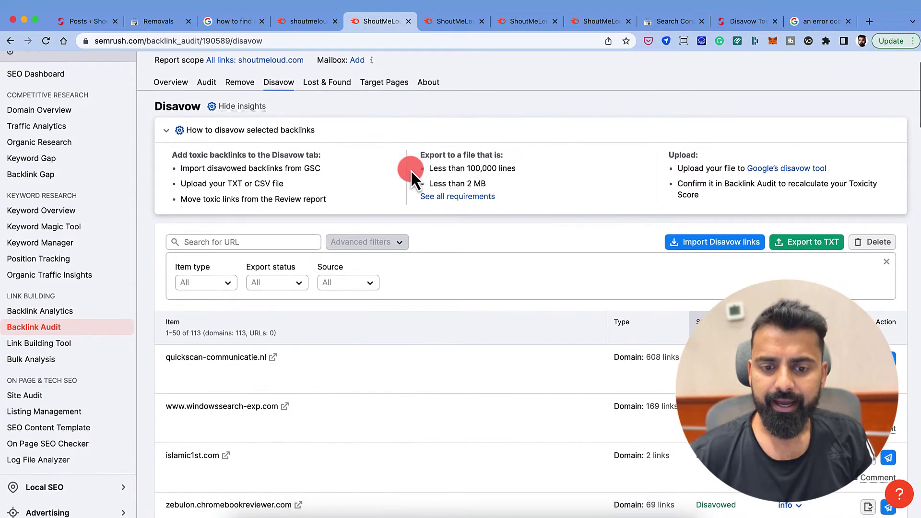
scroll(411, 170, down, 3)
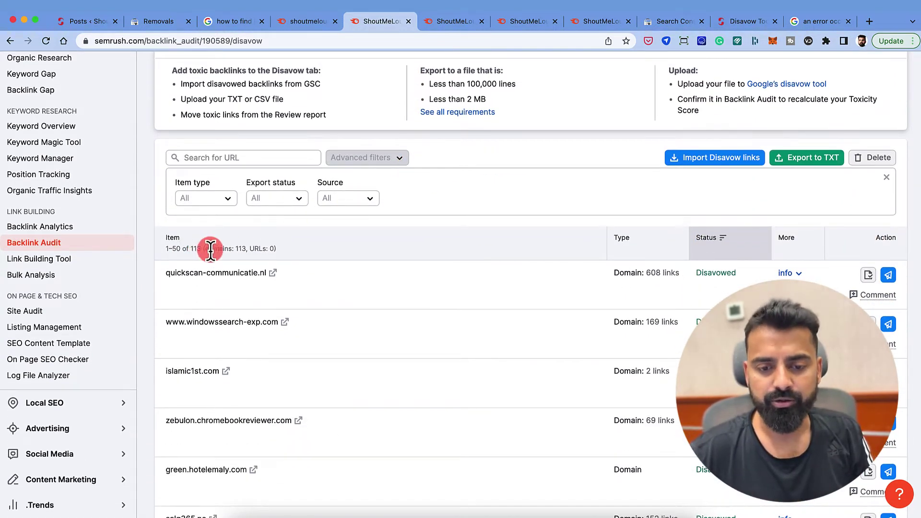
scroll(253, 288, down, 10)
scroll(252, 296, down, 15)
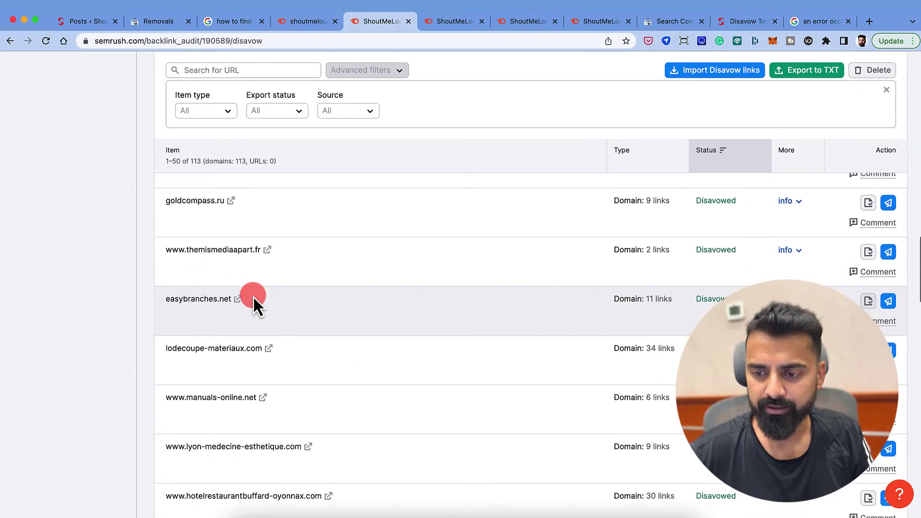
scroll(253, 296, down, 10)
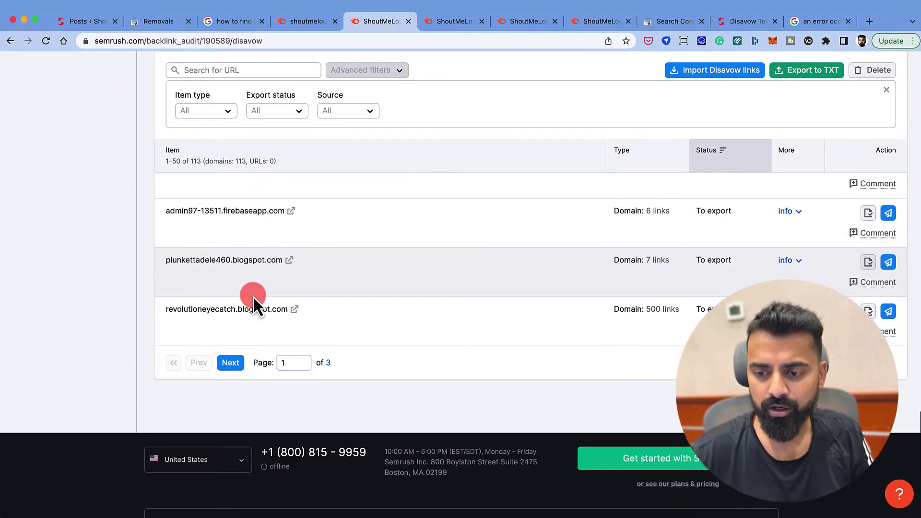
scroll(251, 294, up, 20)
scroll(379, 211, down, 2)
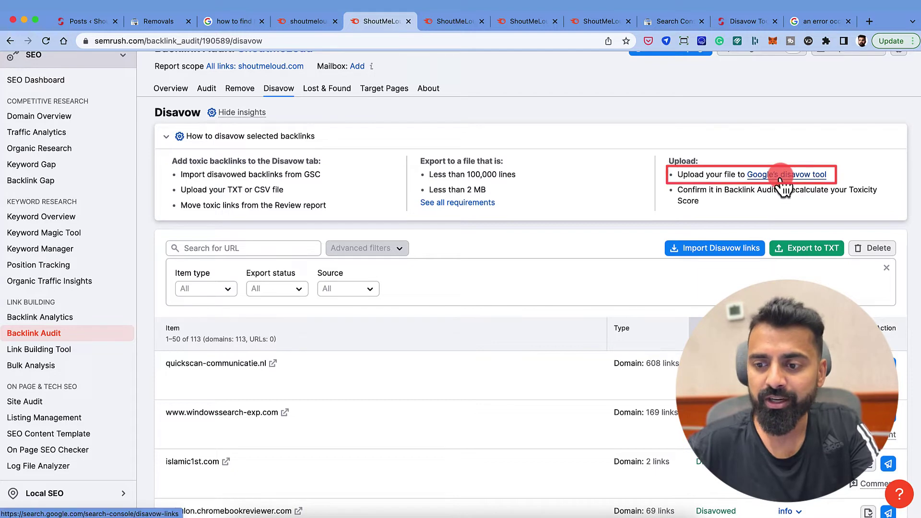
Step: Download Search Console's existing disavow list of 1166 domains and 4 URLs as a .txt file
click(676, 22)
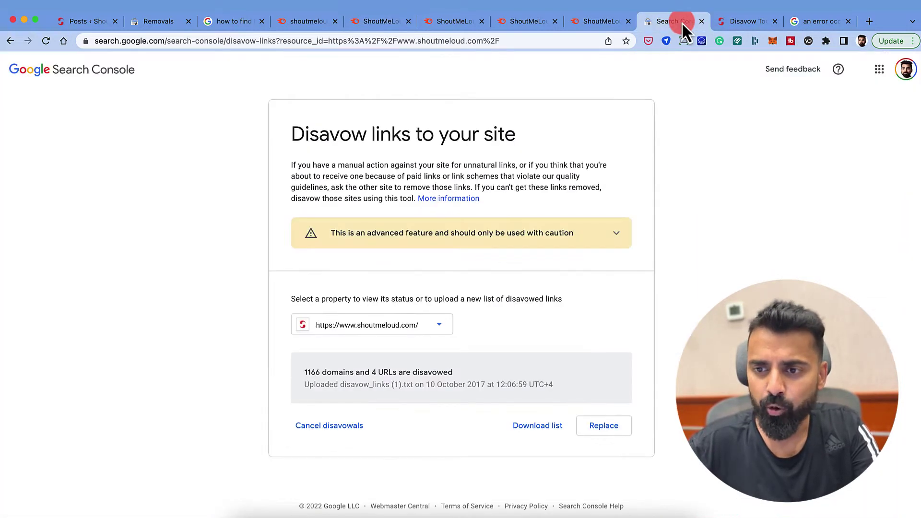
drag(681, 22, 439, 21)
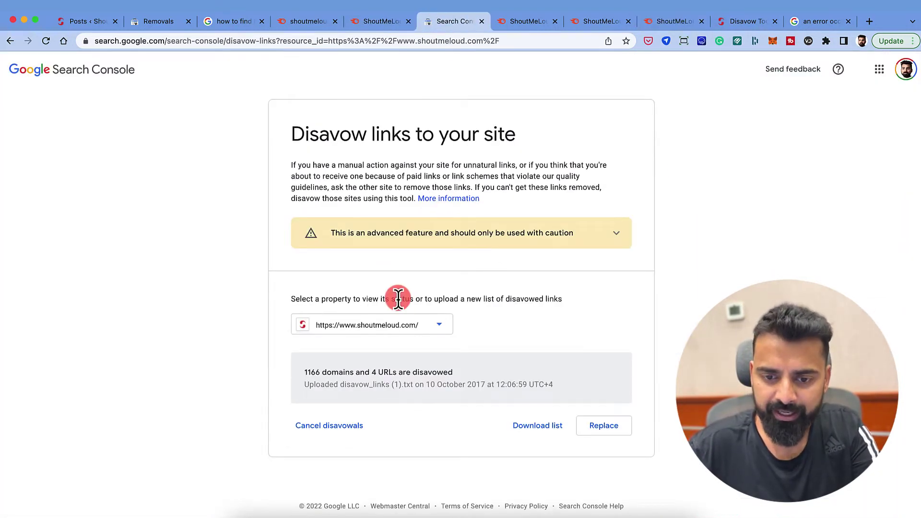
click(528, 429)
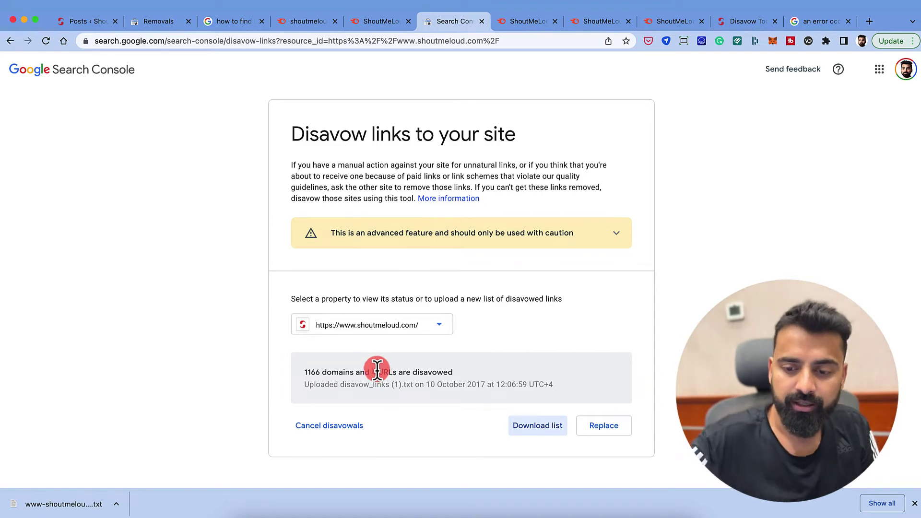
Step: Import the downloaded Google disavow .txt into Semrush, giving 1,196 domains and 4 URLs
click(383, 23)
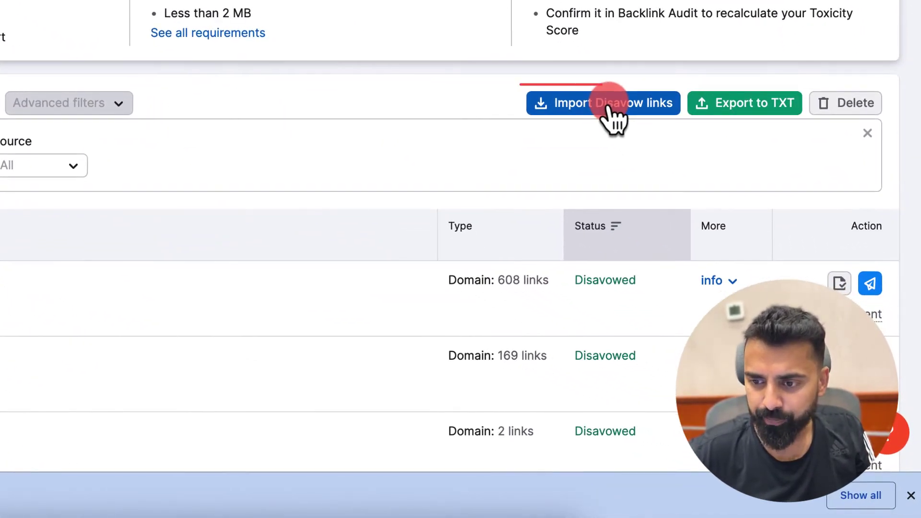
click(609, 106)
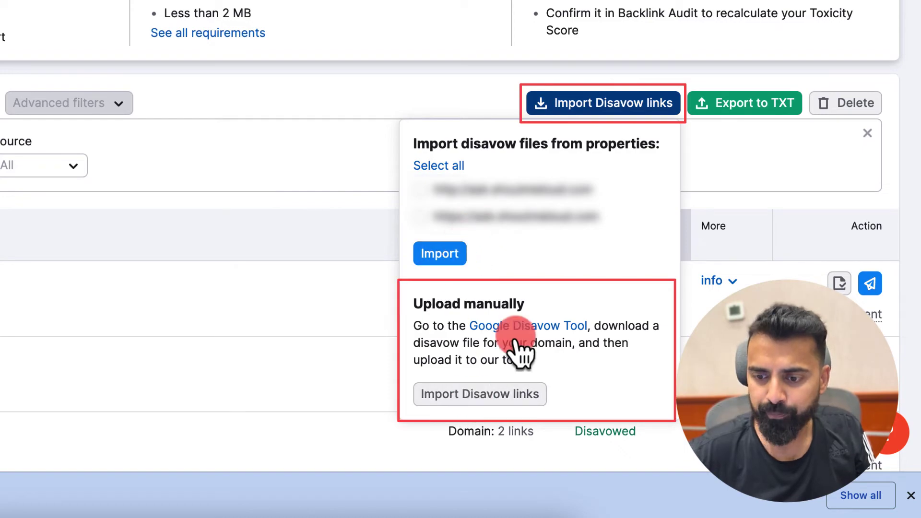
click(479, 394)
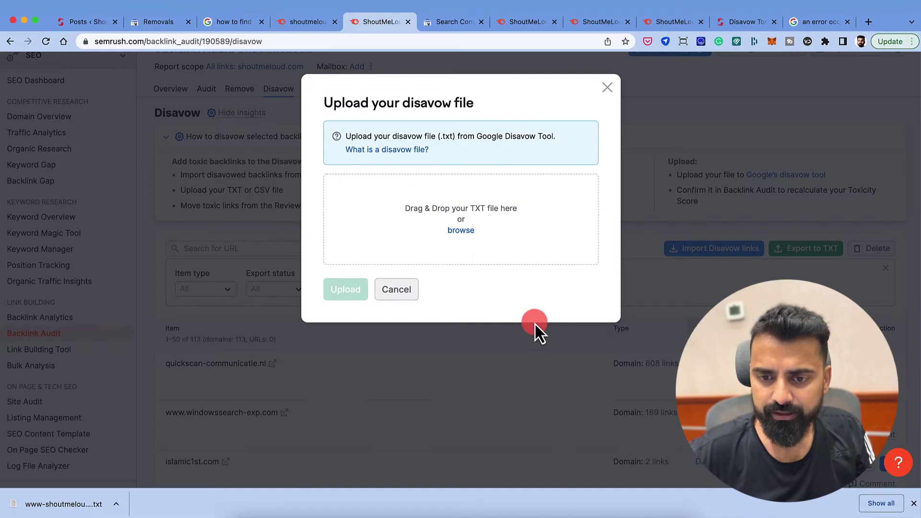
drag(48, 502, 421, 214)
click(366, 279)
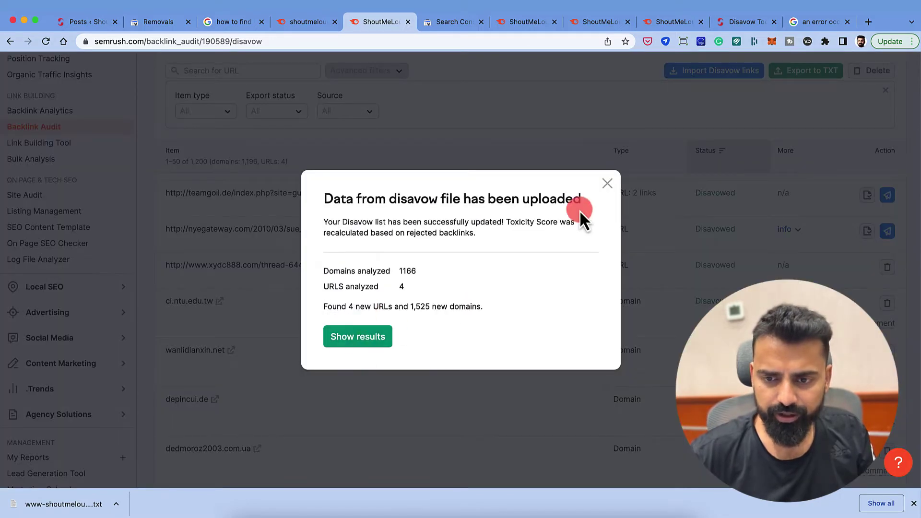
click(604, 185)
scroll(471, 206, up, 1)
Step: Export the 1,200-item Disavow list to a TXT file and return to Google's disavow links page
scroll(471, 205, up, 5)
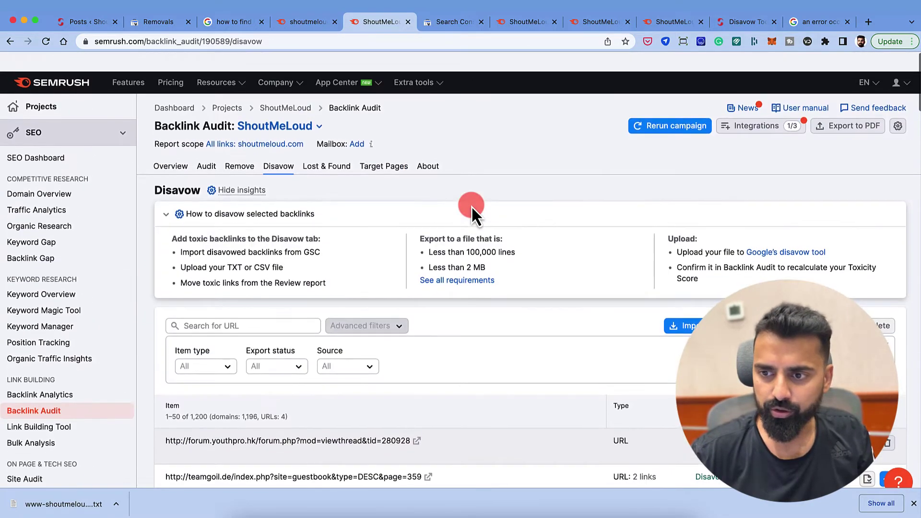
scroll(471, 206, down, 1)
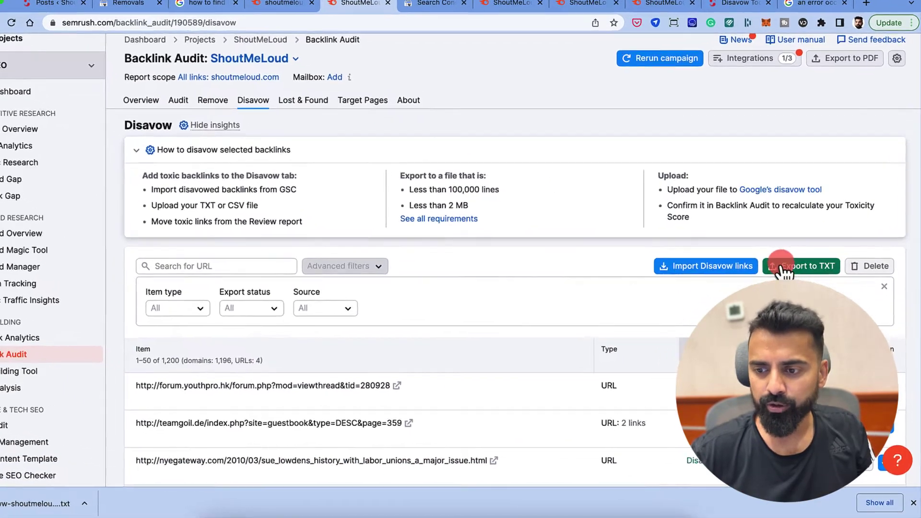
click(784, 267)
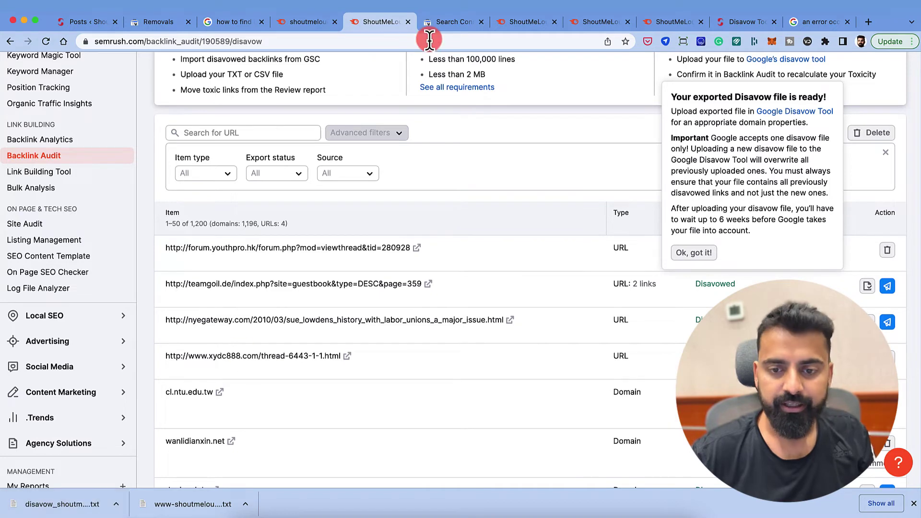
click(450, 26)
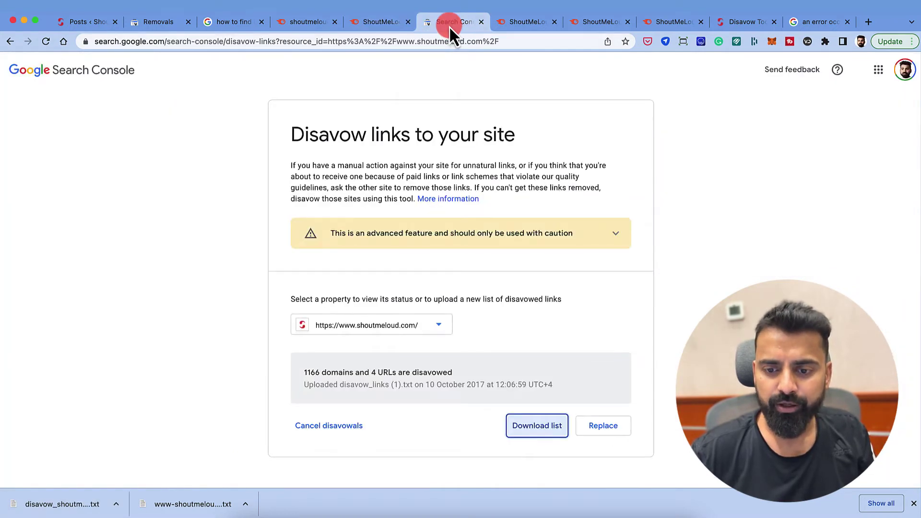
Step: Replace the old disavow list with disavow_shoutmeloud.com_20220612.txt and check the 1649-domain count
click(600, 427)
click(464, 283)
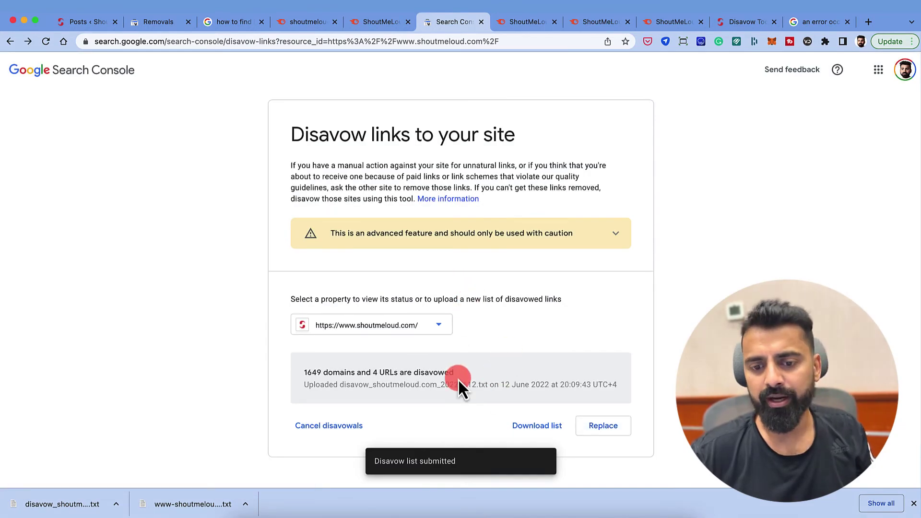
drag(305, 373, 334, 373)
click(345, 372)
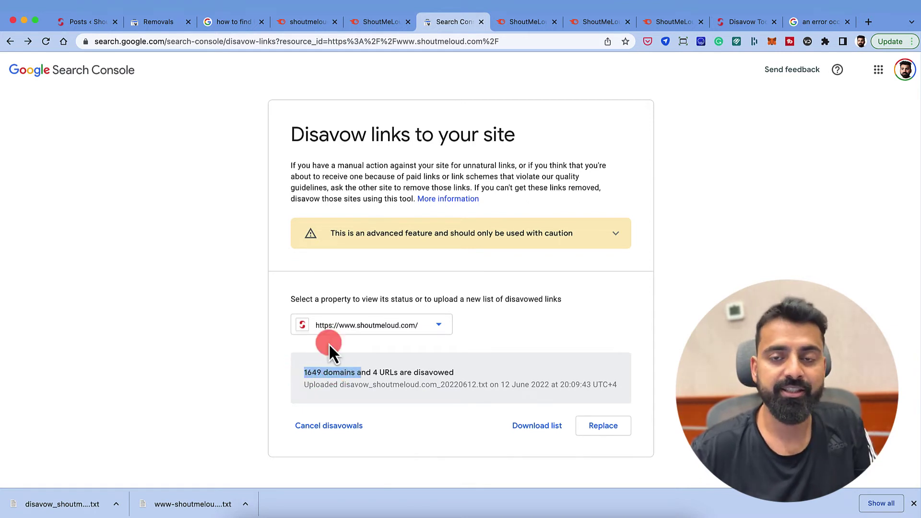
Step: Show shoutmeloud.com Backlink Analytics in Semrush: 2,841 toxic domains, 54 to disavow, 44 disavowed
click(375, 25)
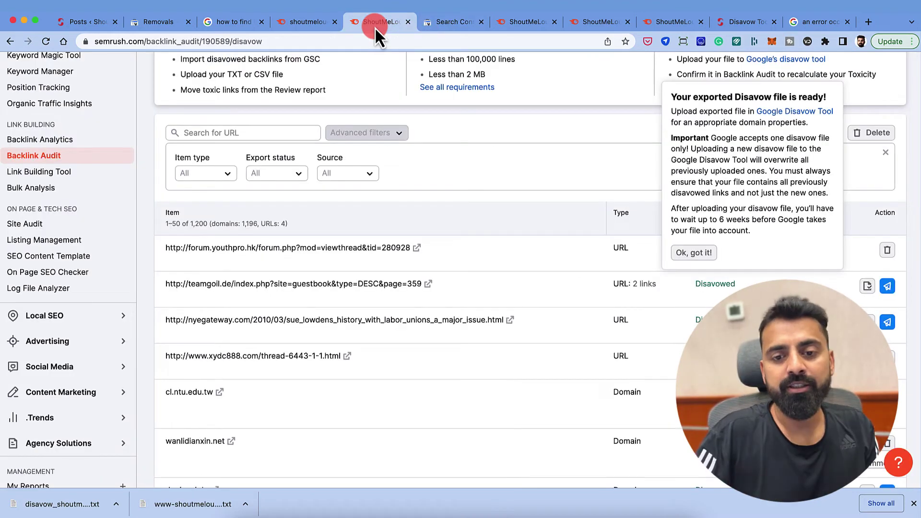
click(307, 22)
scroll(238, 223, up, 6)
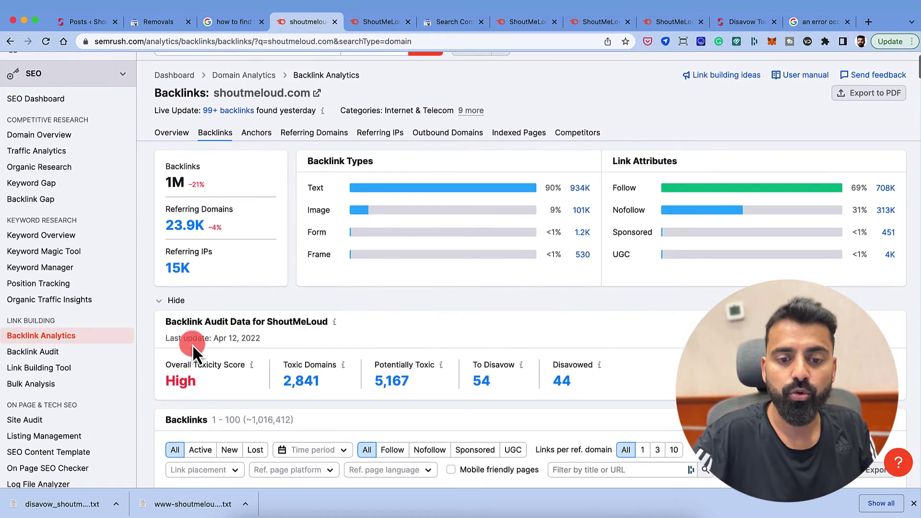